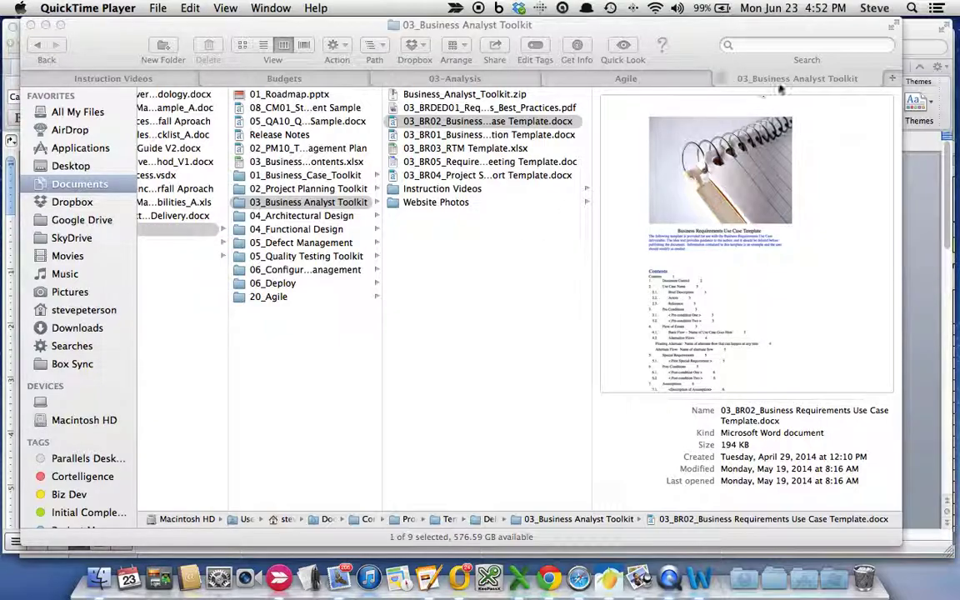
- Bring the Finder window for the 03_Business Analyst Toolkit folder to the front
{"action": "left_click", "coordinate": [845, 175]}
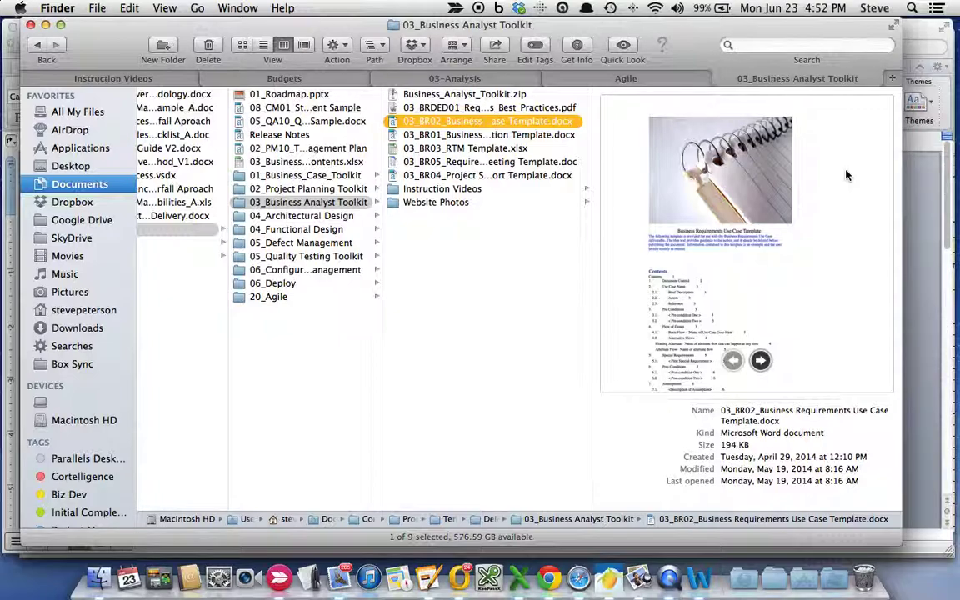
- Open 03_BRDED01_Requirements_Best_Practices.pdf in Preview at its cover page
{"action": "left_click", "coordinate": [448, 109]}
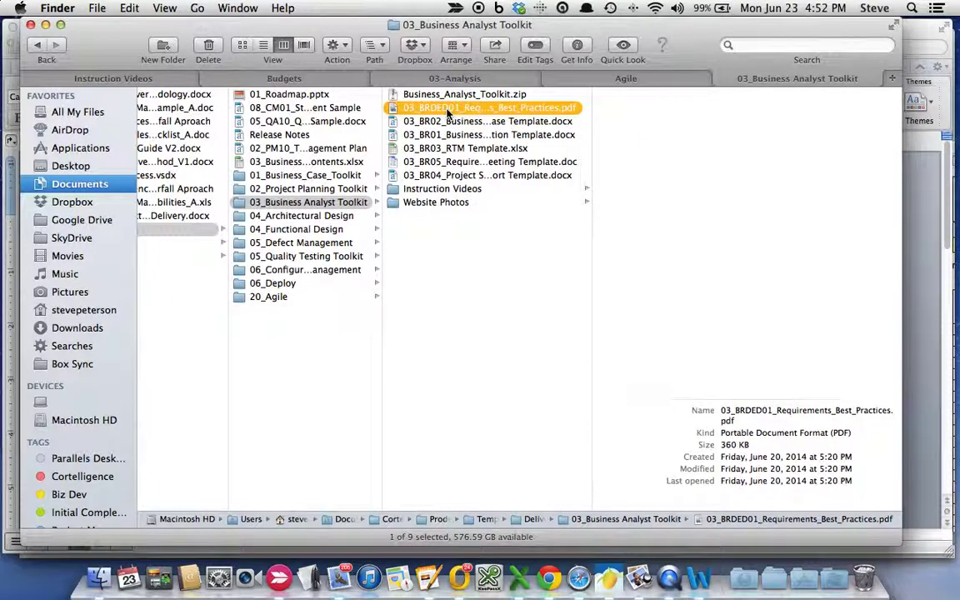
{"action": "double_click", "coordinate": [448, 109]}
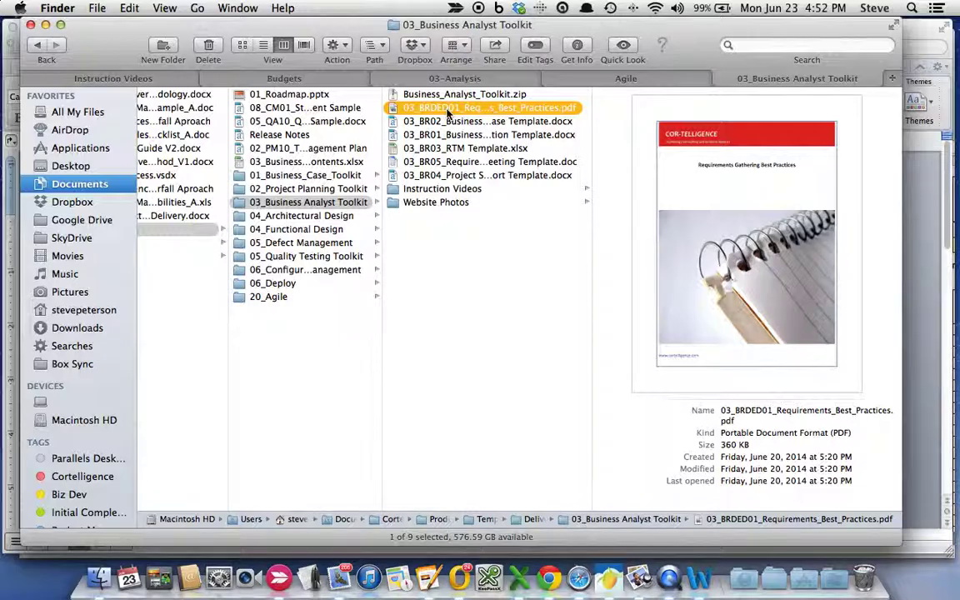
{"action": "key", "text": "Home"}
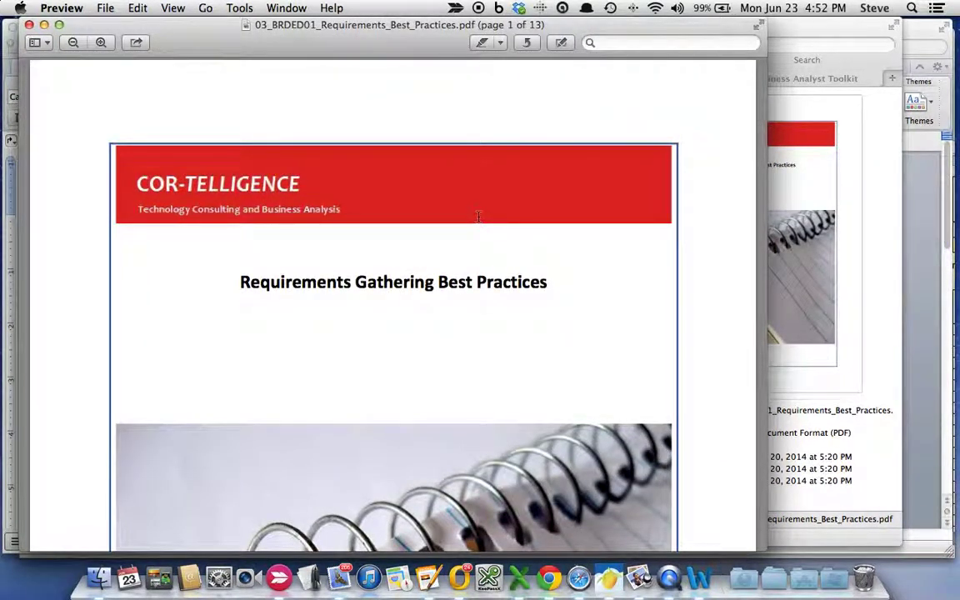
- Read down through the PDF's full Contents page, then return to the toolkit folder
{"action": "scroll", "coordinate": [478, 216], "scroll_direction": "down", "scroll_amount": 10}
{"action": "scroll", "coordinate": [478, 216], "scroll_direction": "down", "scroll_amount": 6}
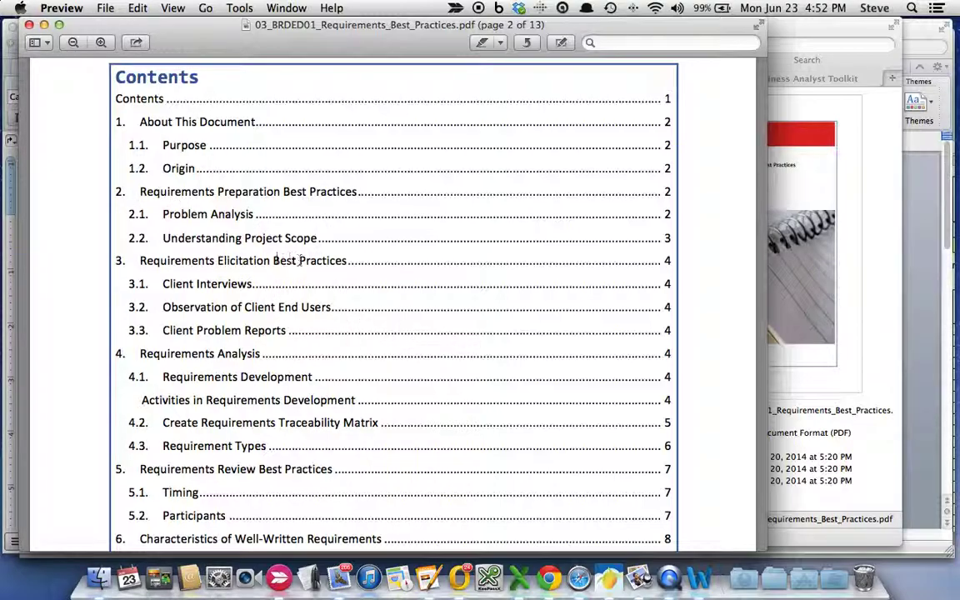
{"action": "scroll", "coordinate": [283, 259], "scroll_direction": "down", "scroll_amount": 5}
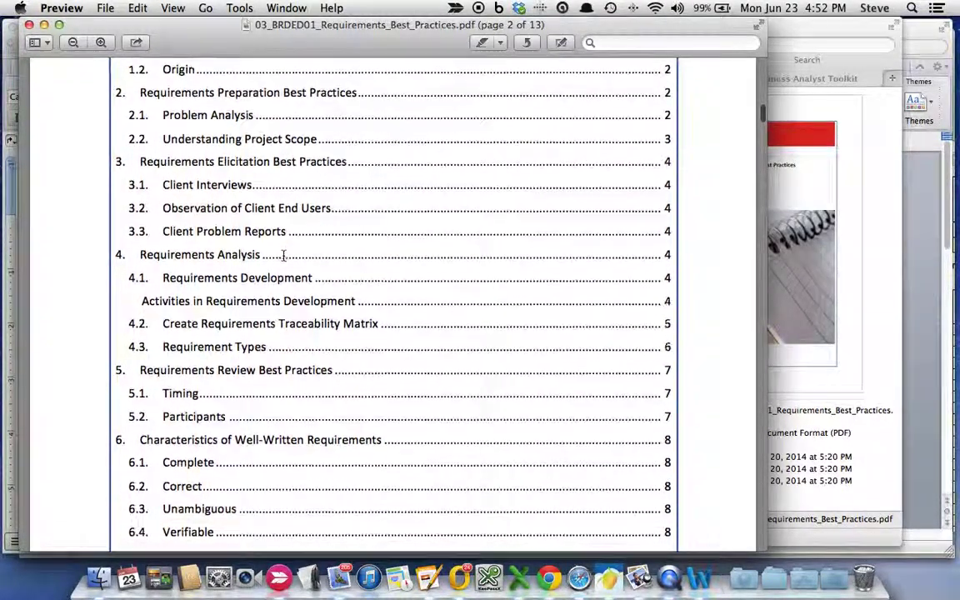
{"action": "scroll", "coordinate": [283, 255], "scroll_direction": "down", "scroll_amount": 3}
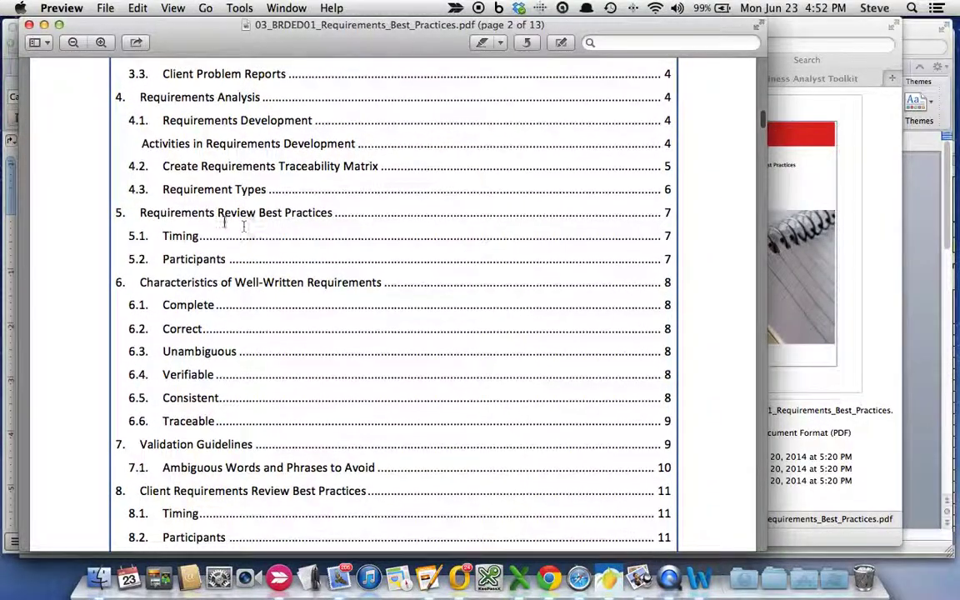
{"action": "scroll", "coordinate": [452, 364], "scroll_direction": "down", "scroll_amount": 1}
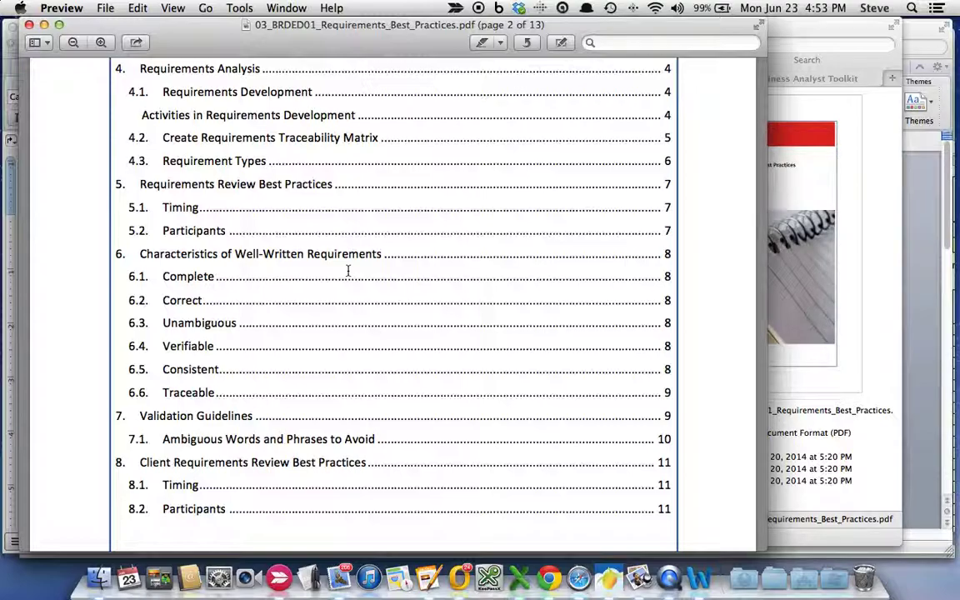
{"action": "scroll", "coordinate": [348, 271], "scroll_direction": "down", "scroll_amount": 2}
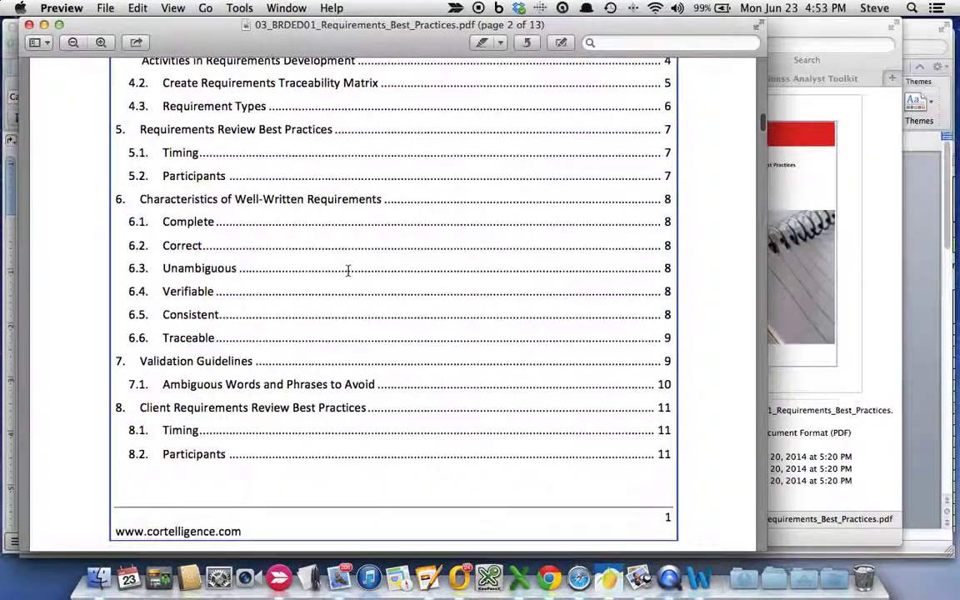
{"action": "scroll", "coordinate": [348, 271], "scroll_direction": "down", "scroll_amount": 2}
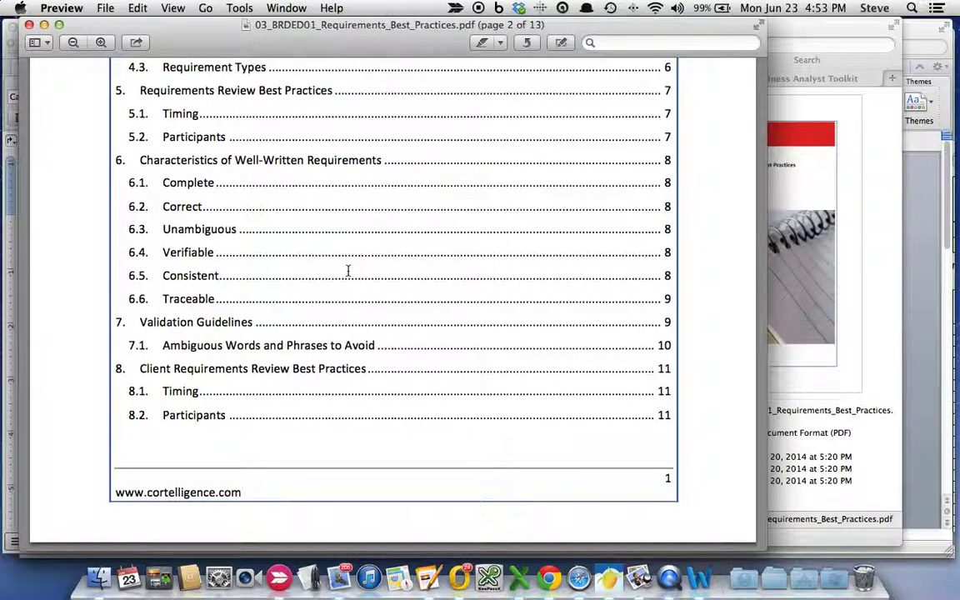
{"action": "scroll", "coordinate": [394, 304], "scroll_direction": "down", "scroll_amount": 1}
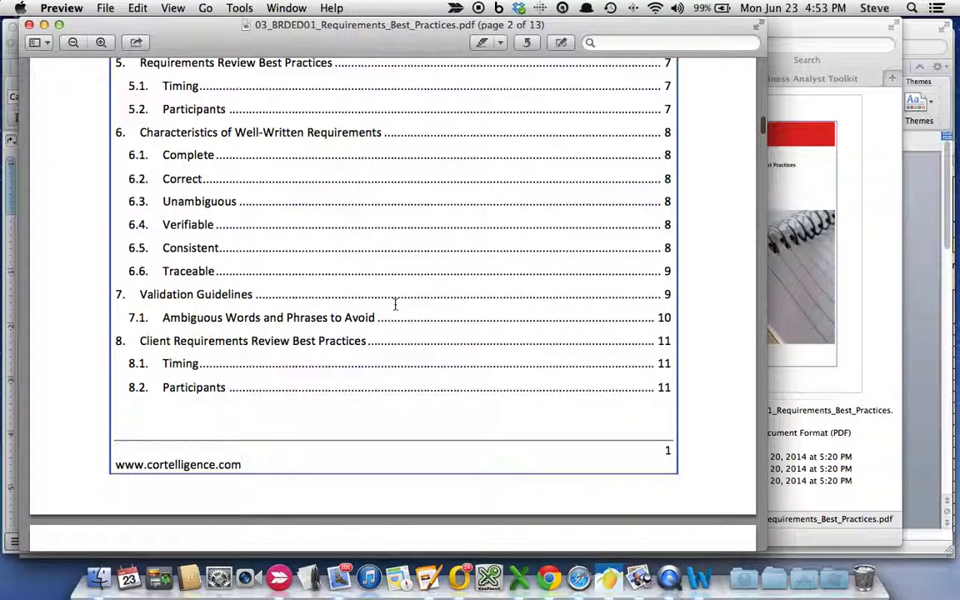
{"action": "scroll", "coordinate": [394, 304], "scroll_direction": "down", "scroll_amount": 2}
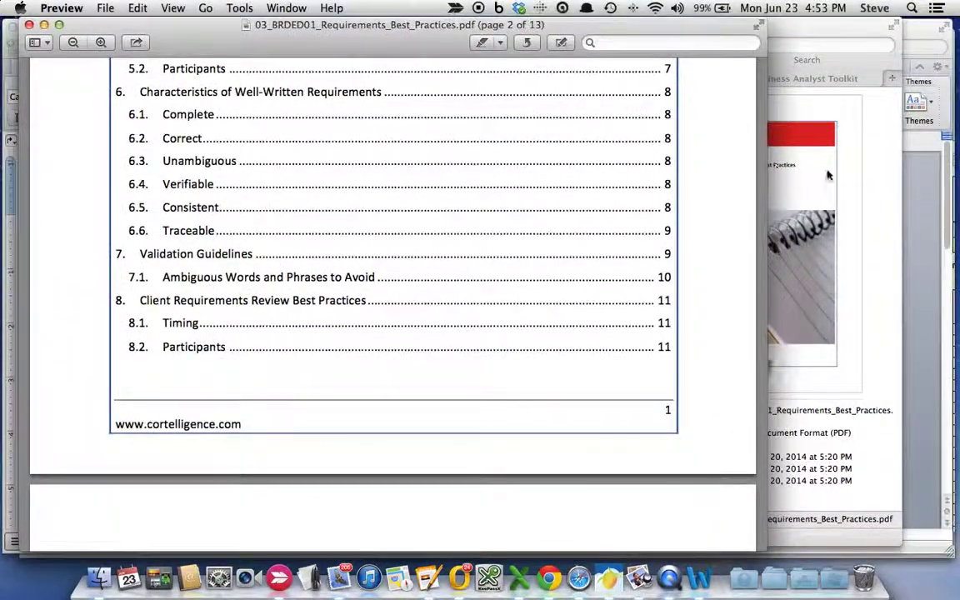
{"action": "left_click", "coordinate": [801, 163]}
- Open 03_BR02_Business Requirements Use Case Template.docx in Word
{"action": "left_click", "coordinate": [490, 123]}
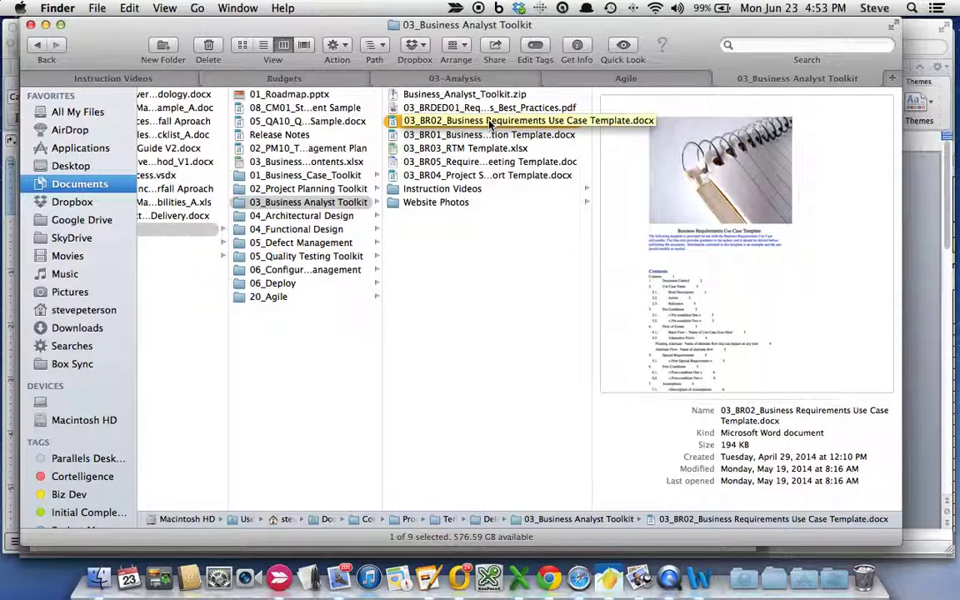
{"action": "double_click", "coordinate": [489, 122]}
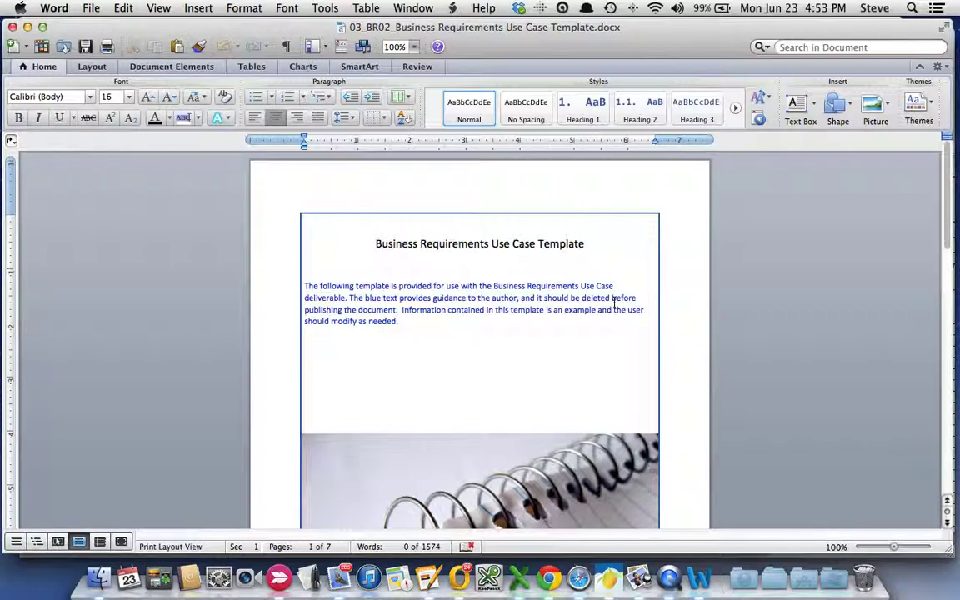
- Scroll the Use Case Template from its title page down to the Approvals table, then close it
{"action": "scroll", "coordinate": [614, 304], "scroll_direction": "down", "scroll_amount": 15}
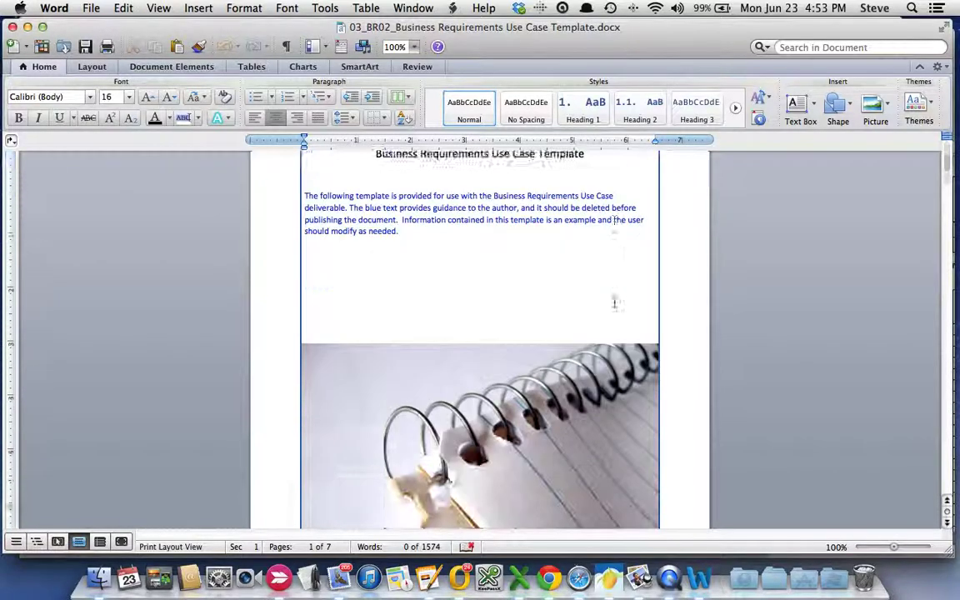
{"action": "scroll", "coordinate": [614, 304], "scroll_direction": "down", "scroll_amount": 20}
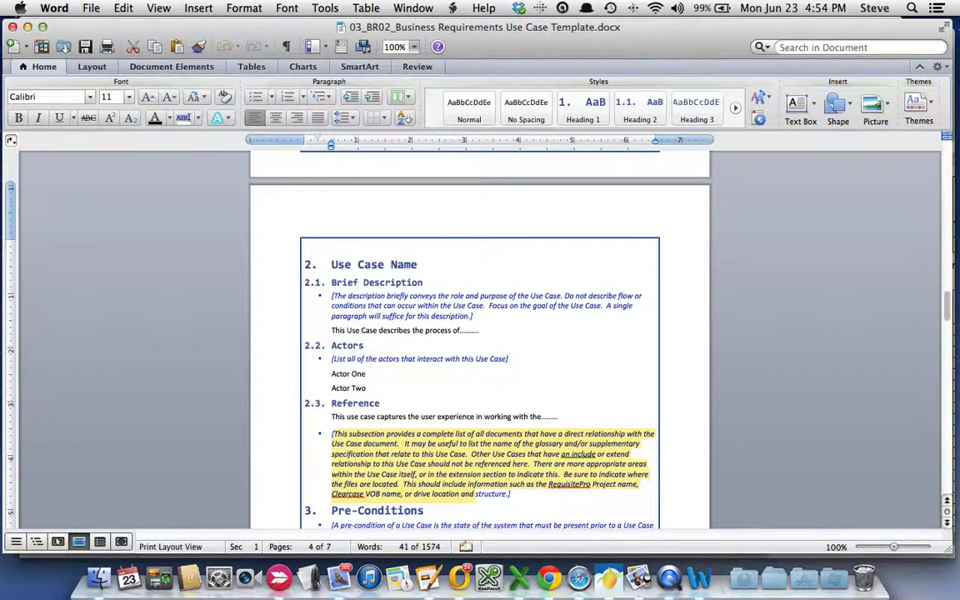
{"action": "scroll", "coordinate": [479, 333], "scroll_direction": "down", "scroll_amount": 5}
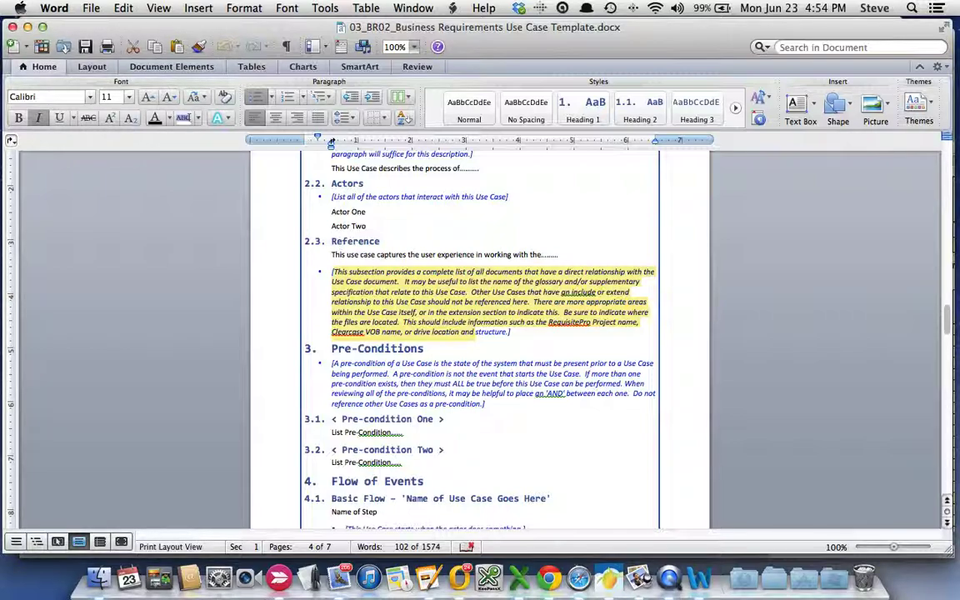
{"action": "scroll", "coordinate": [354, 366], "scroll_direction": "down", "scroll_amount": 3}
{"action": "scroll", "coordinate": [355, 367], "scroll_direction": "down", "scroll_amount": 10}
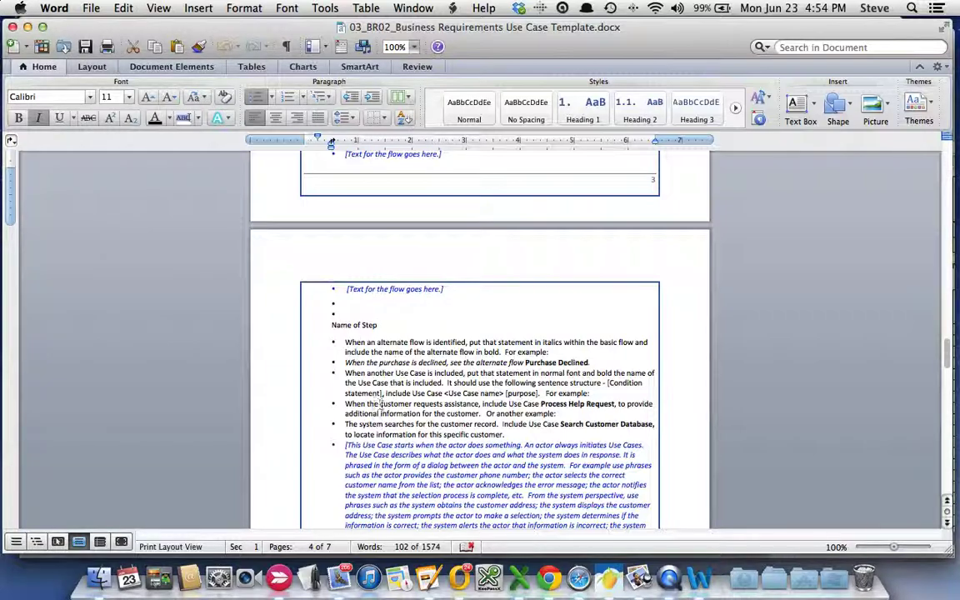
{"action": "scroll", "coordinate": [342, 366], "scroll_direction": "down", "scroll_amount": 2}
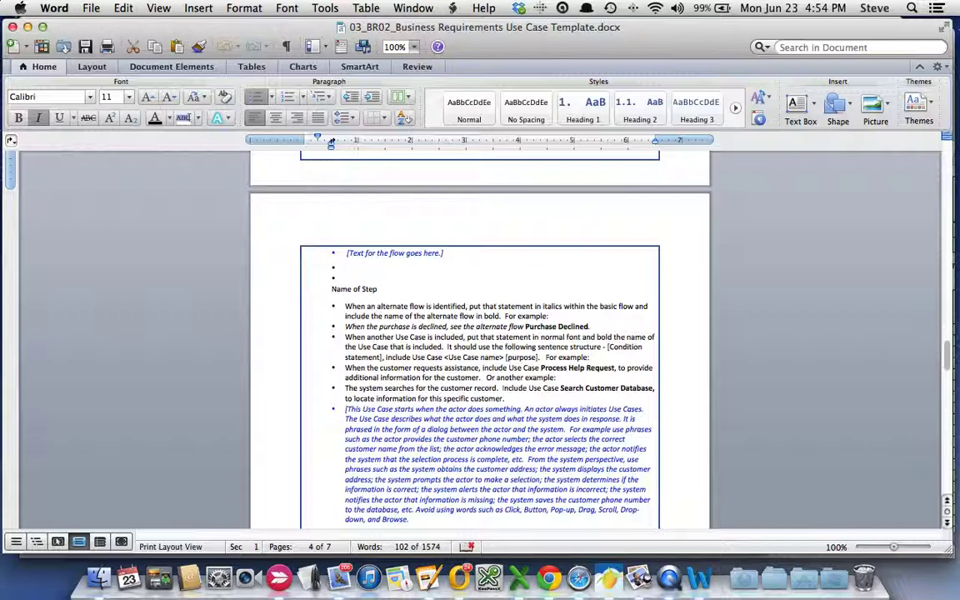
{"action": "scroll", "coordinate": [479, 342], "scroll_direction": "down", "scroll_amount": 11}
{"action": "scroll", "coordinate": [386, 414], "scroll_direction": "down", "scroll_amount": 3}
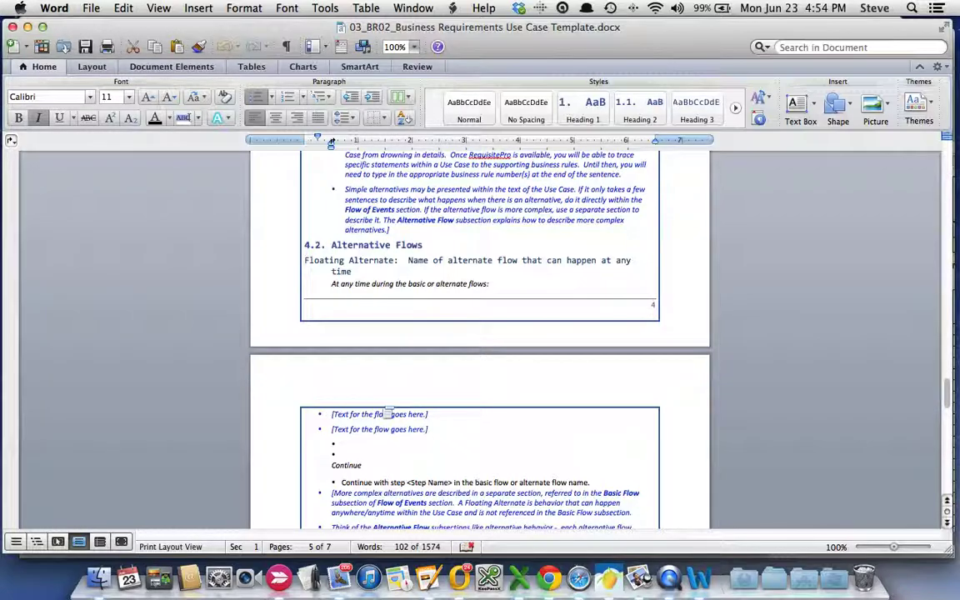
{"action": "scroll", "coordinate": [386, 414], "scroll_direction": "down", "scroll_amount": 10}
{"action": "scroll", "coordinate": [386, 411], "scroll_direction": "down", "scroll_amount": 11}
{"action": "scroll", "coordinate": [381, 406], "scroll_direction": "down", "scroll_amount": 10}
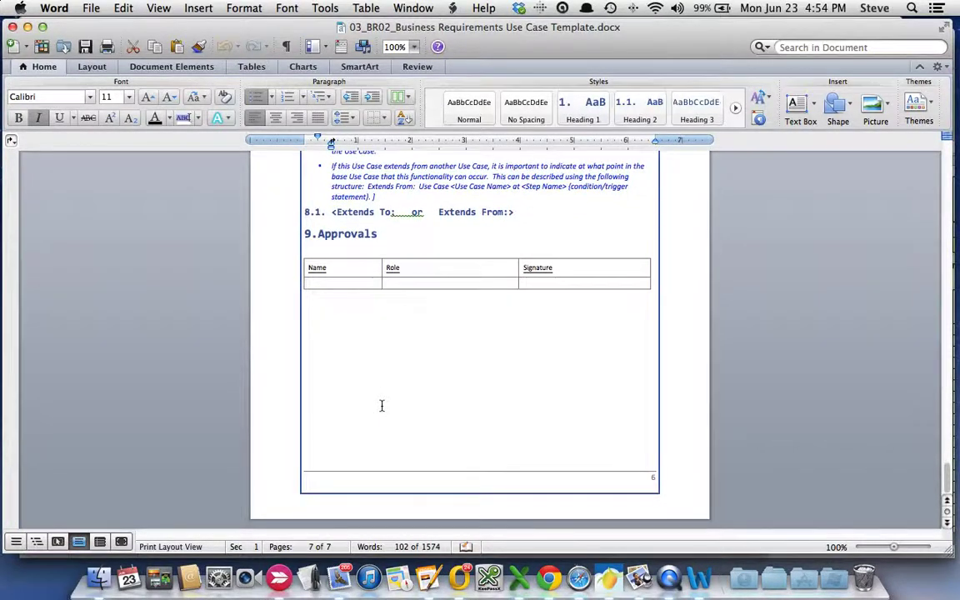
{"action": "scroll", "coordinate": [381, 406], "scroll_direction": "up", "scroll_amount": 20}
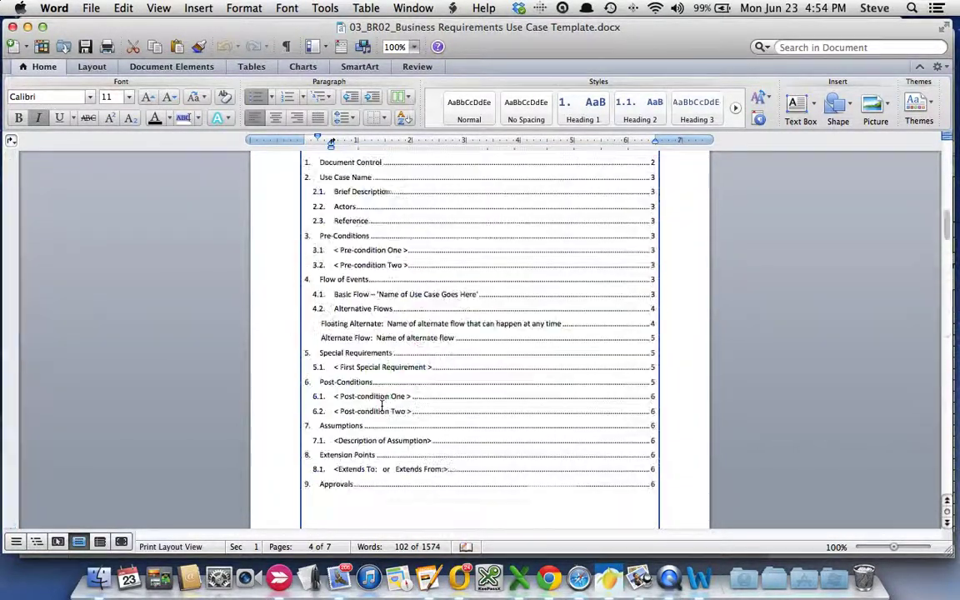
{"action": "scroll", "coordinate": [382, 406], "scroll_direction": "up", "scroll_amount": 20}
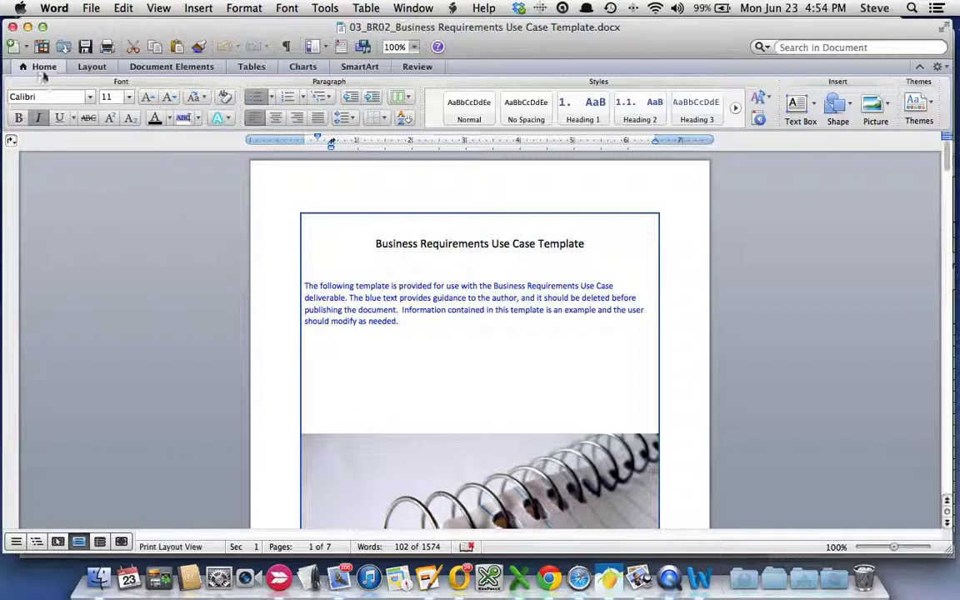
{"action": "left_click", "coordinate": [14, 29]}
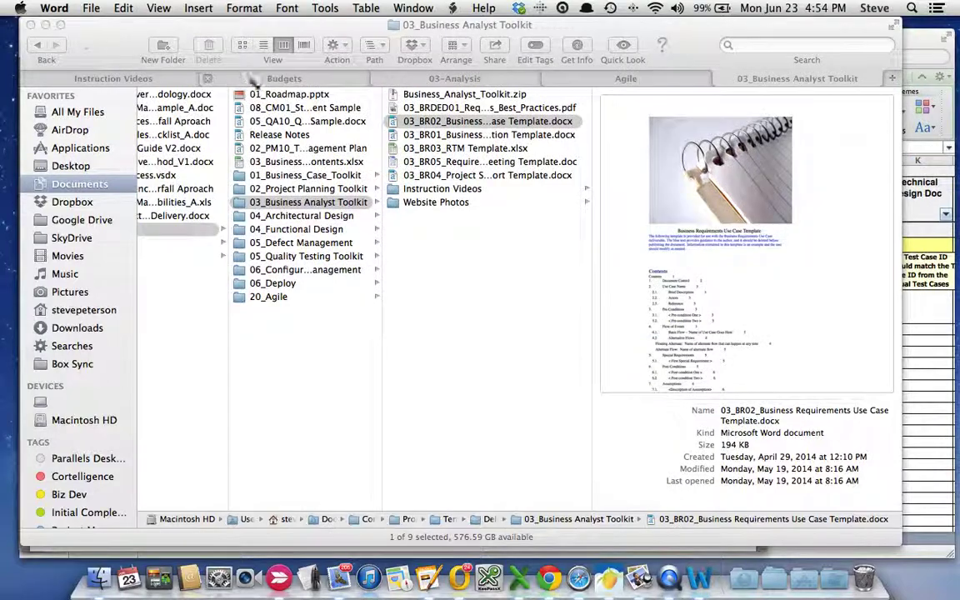
- Open 03_BR01_Business Requirements Definition Template.docx in Word
{"action": "left_click", "coordinate": [456, 137]}
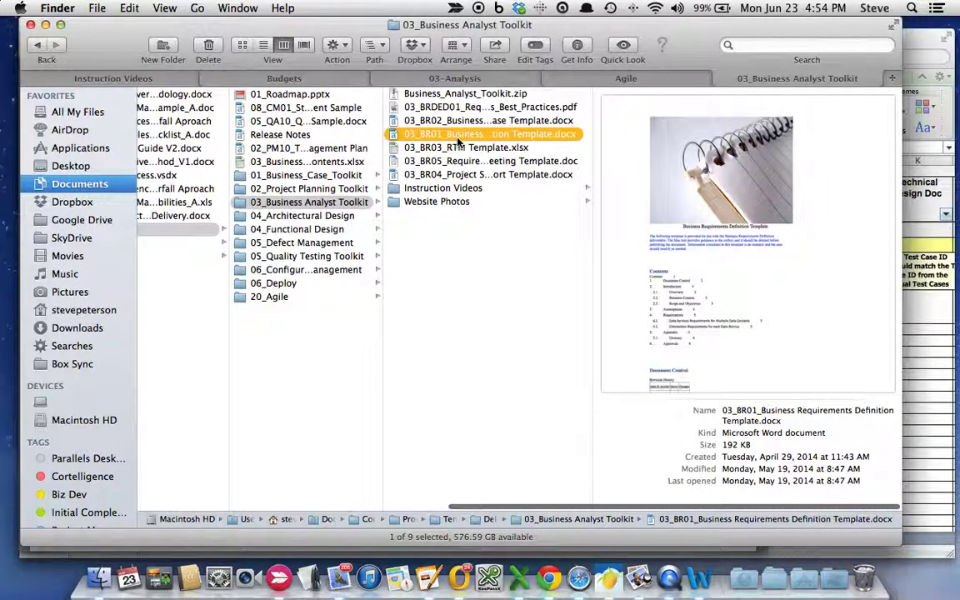
{"action": "double_click", "coordinate": [458, 139]}
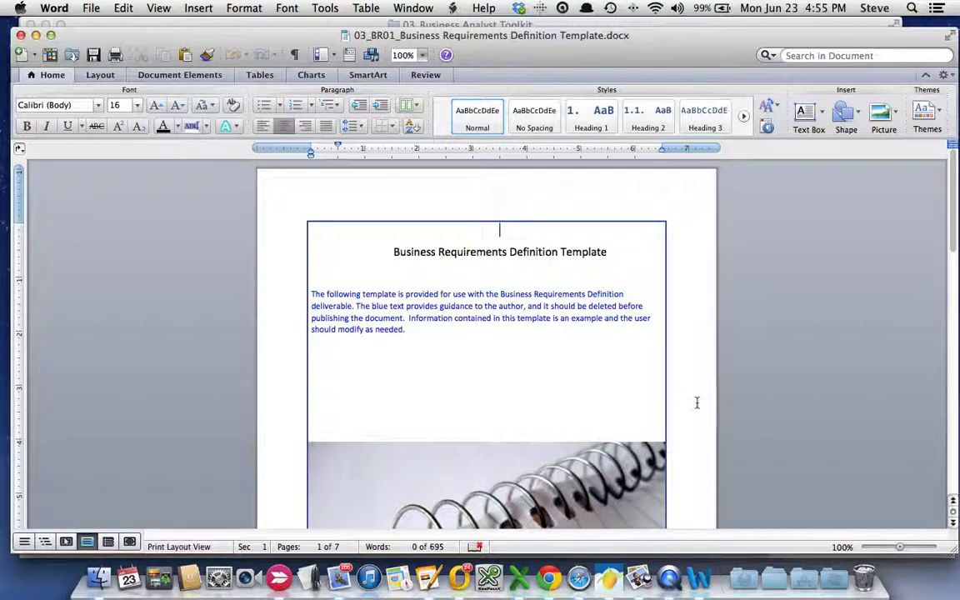
{"action": "left_click", "coordinate": [423, 55]}
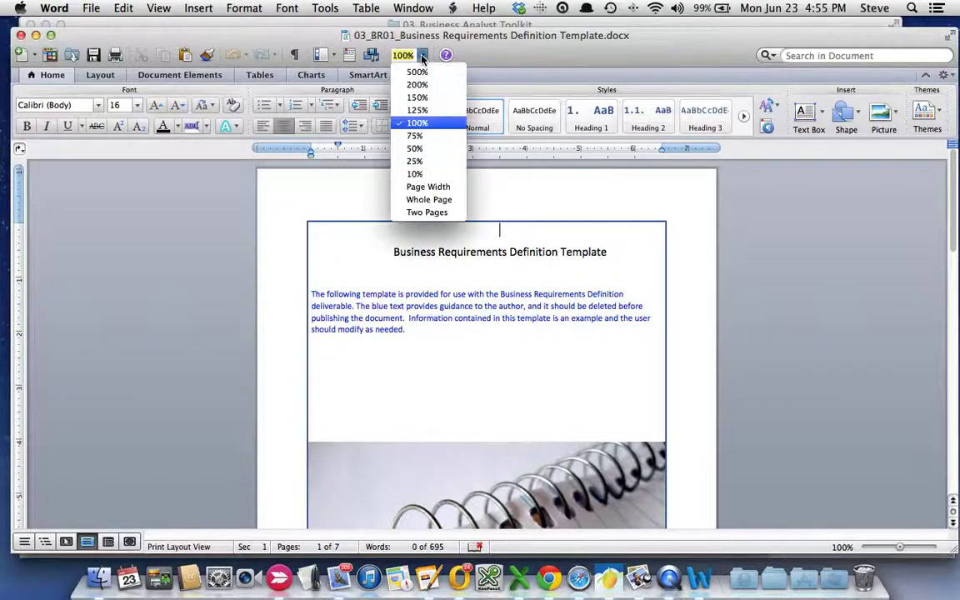
{"action": "left_click", "coordinate": [417, 98]}
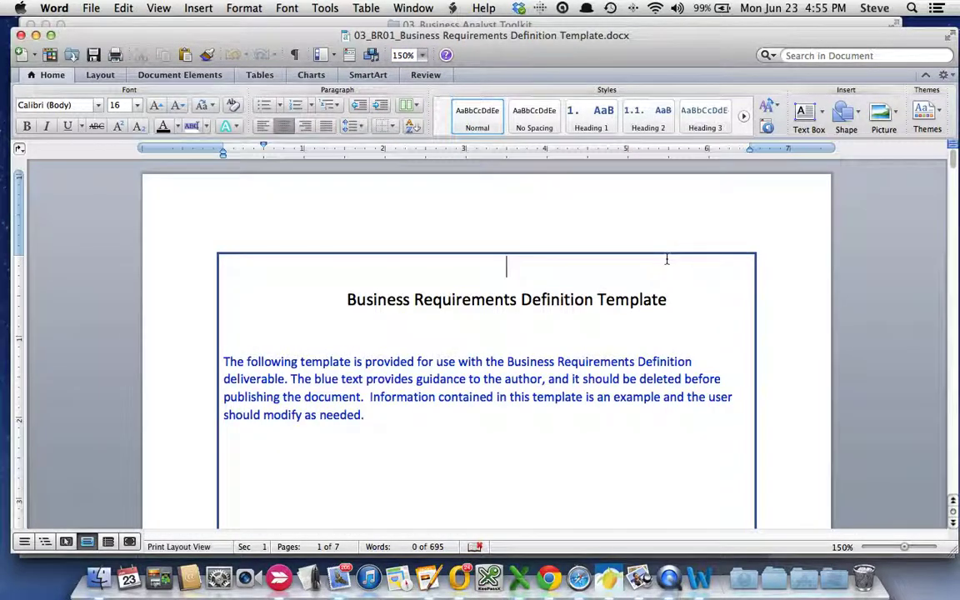
{"action": "scroll", "coordinate": [667, 259], "scroll_direction": "down", "scroll_amount": 5}
{"action": "scroll", "coordinate": [667, 259], "scroll_direction": "up", "scroll_amount": 5}
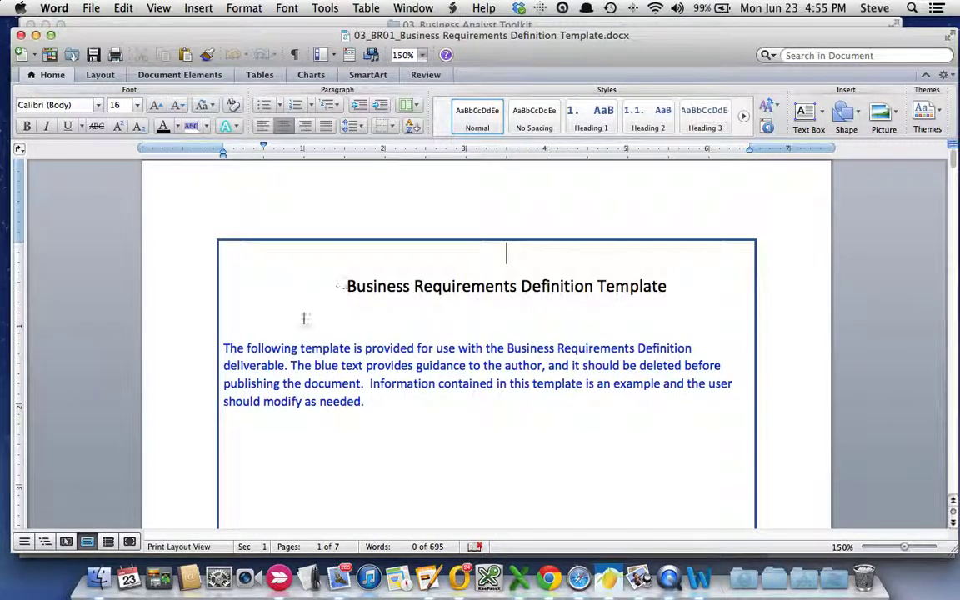
{"action": "left_click_drag", "start_coordinate": [224, 348], "coordinate": [372, 404]}
{"action": "scroll", "coordinate": [439, 381], "scroll_direction": "down", "scroll_amount": 3}
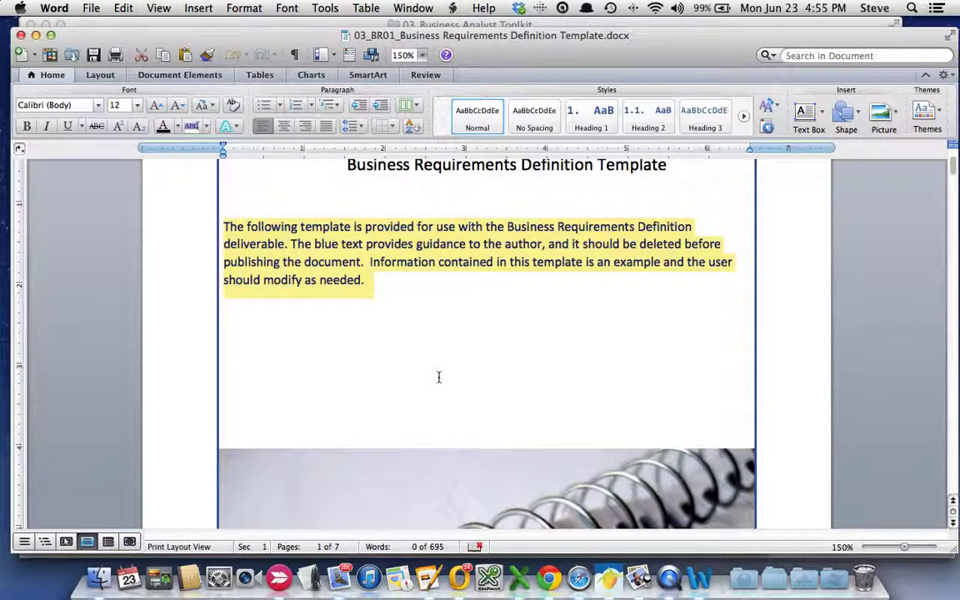
{"action": "scroll", "coordinate": [438, 377], "scroll_direction": "down", "scroll_amount": 20}
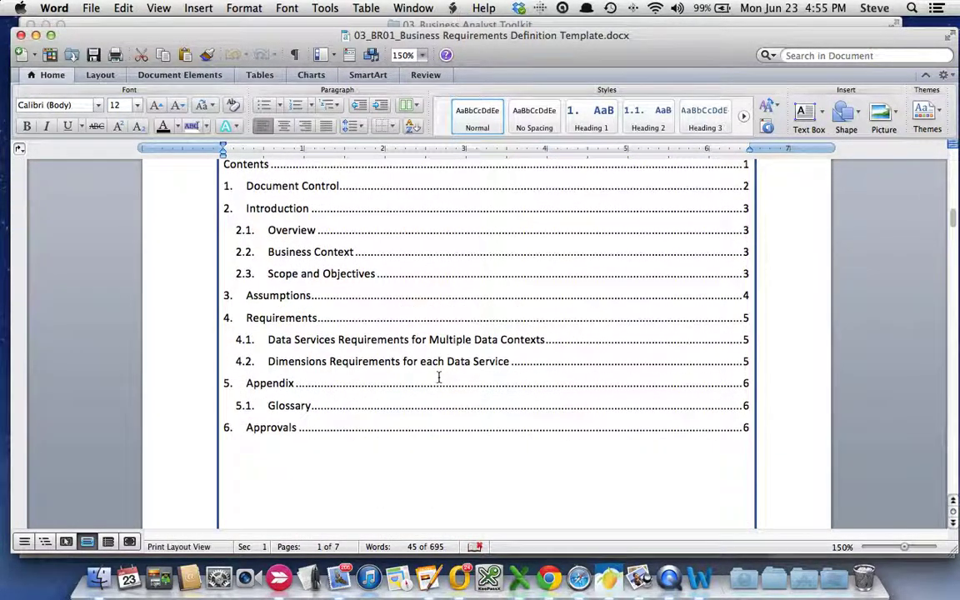
{"action": "scroll", "coordinate": [438, 377], "scroll_direction": "down", "scroll_amount": 20}
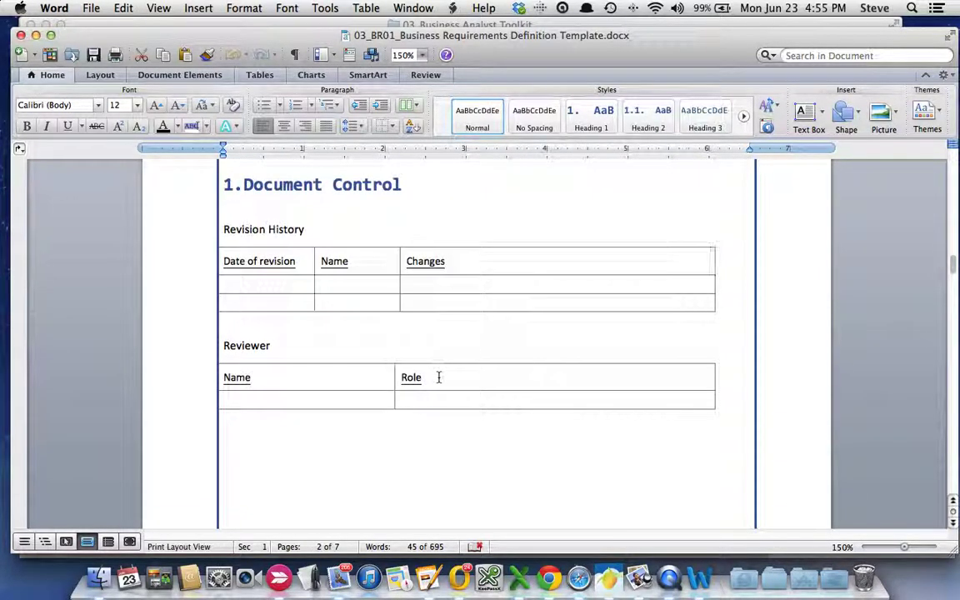
{"action": "scroll", "coordinate": [438, 377], "scroll_direction": "up", "scroll_amount": 5}
{"action": "scroll", "coordinate": [439, 377], "scroll_direction": "down", "scroll_amount": 15}
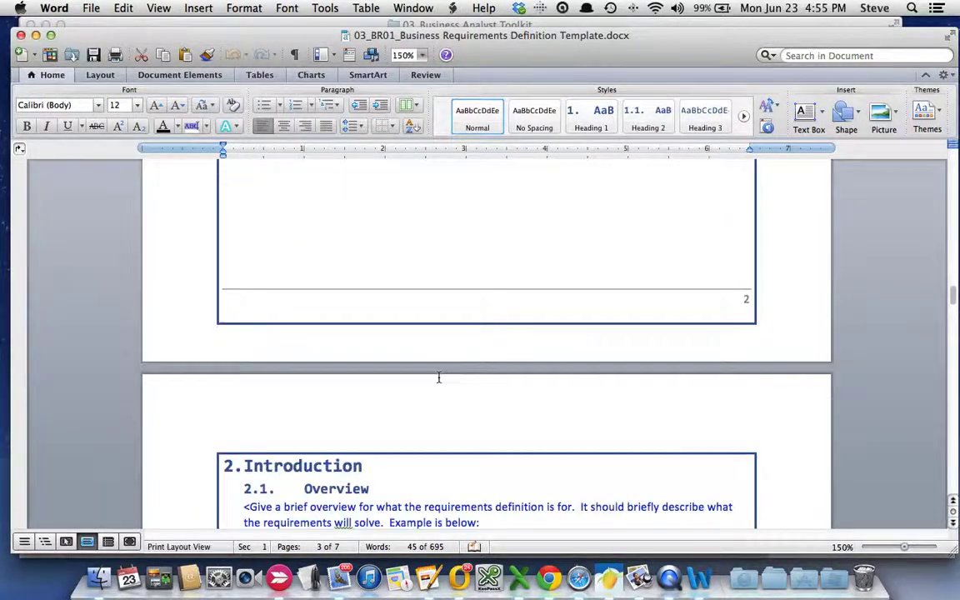
{"action": "scroll", "coordinate": [439, 378], "scroll_direction": "up", "scroll_amount": 6}
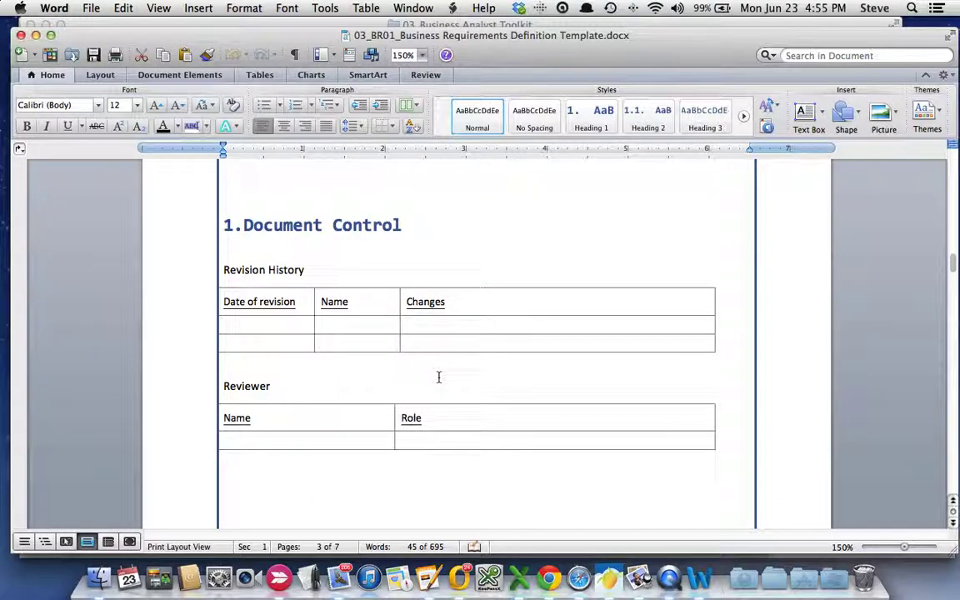
{"action": "scroll", "coordinate": [438, 377], "scroll_direction": "up", "scroll_amount": 5}
{"action": "scroll", "coordinate": [438, 376], "scroll_direction": "down", "scroll_amount": 4}
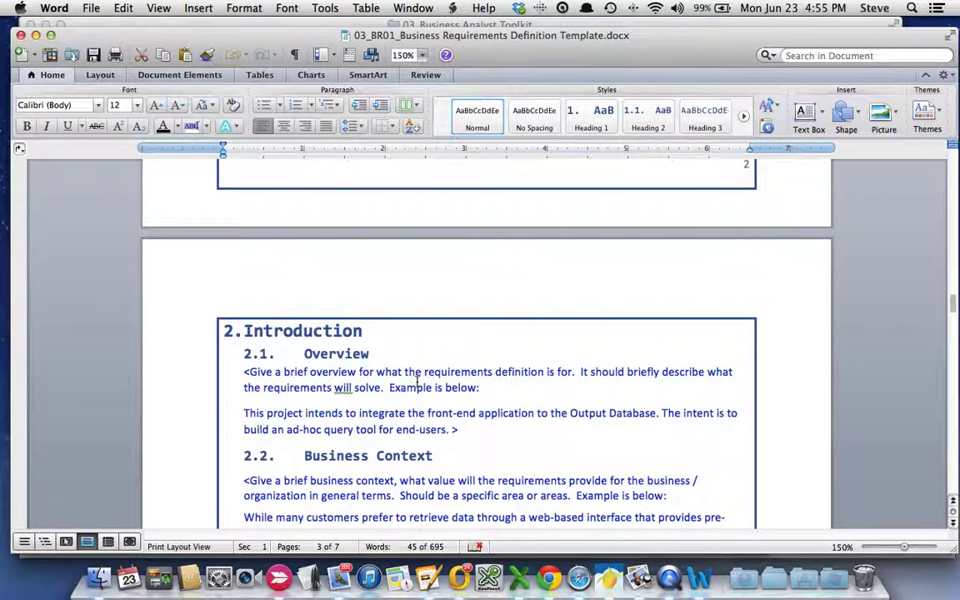
{"action": "scroll", "coordinate": [417, 381], "scroll_direction": "down", "scroll_amount": 1}
{"action": "scroll", "coordinate": [417, 381], "scroll_direction": "down", "scroll_amount": 2}
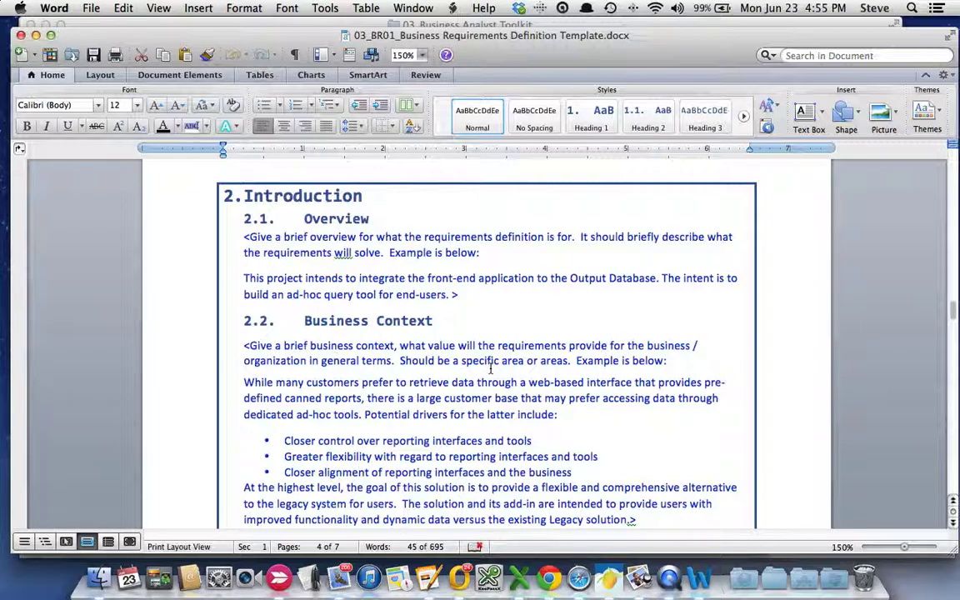
{"action": "scroll", "coordinate": [490, 369], "scroll_direction": "down", "scroll_amount": 5}
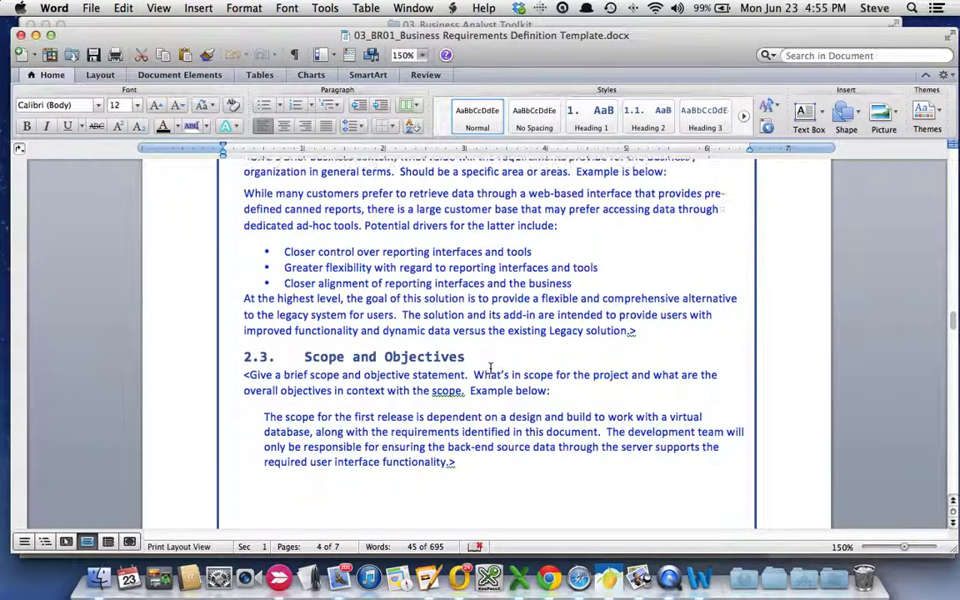
{"action": "scroll", "coordinate": [342, 396], "scroll_direction": "down", "scroll_amount": 10}
{"action": "scroll", "coordinate": [342, 396], "scroll_direction": "down", "scroll_amount": 8}
{"action": "scroll", "coordinate": [342, 397], "scroll_direction": "down", "scroll_amount": 15}
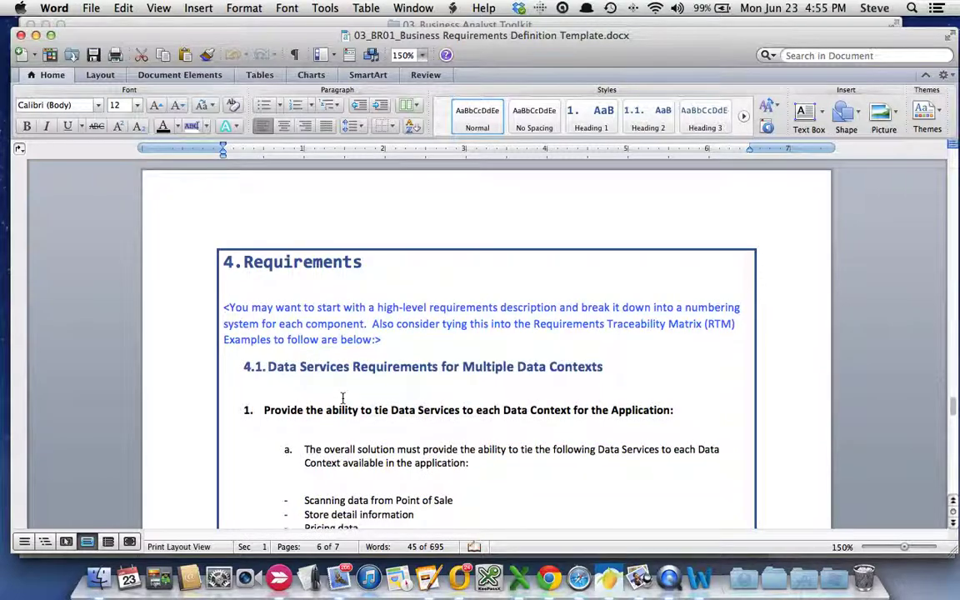
{"action": "scroll", "coordinate": [341, 398], "scroll_direction": "down", "scroll_amount": 1}
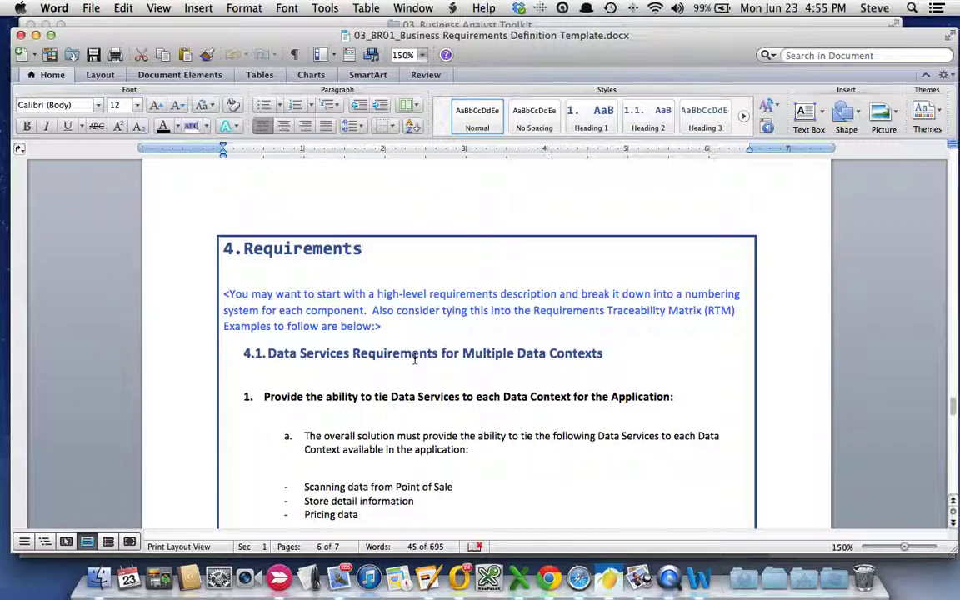
{"action": "scroll", "coordinate": [414, 358], "scroll_direction": "down", "scroll_amount": 2}
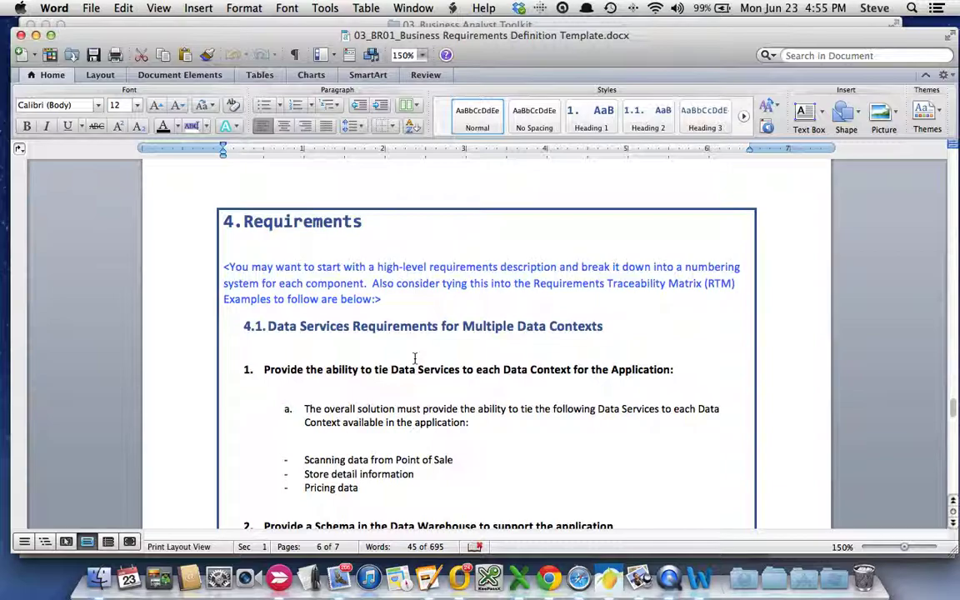
{"action": "scroll", "coordinate": [414, 358], "scroll_direction": "down", "scroll_amount": 5}
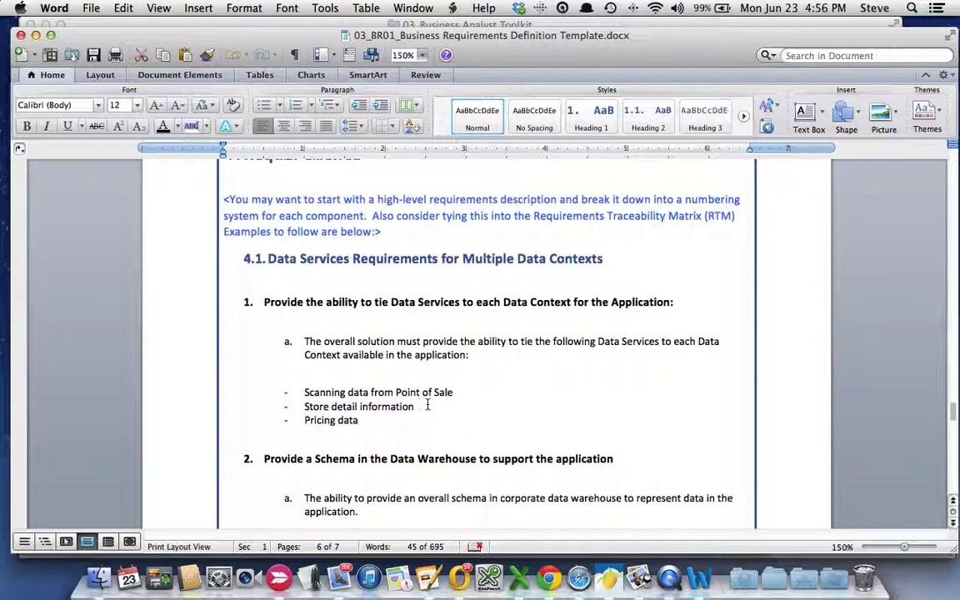
{"action": "scroll", "coordinate": [427, 406], "scroll_direction": "down", "scroll_amount": 12}
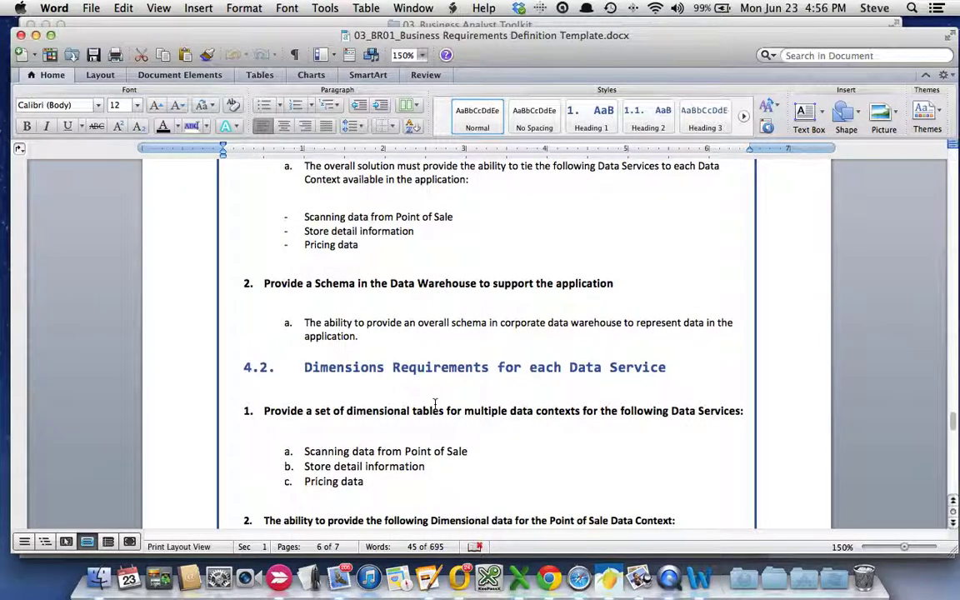
{"action": "scroll", "coordinate": [434, 403], "scroll_direction": "down", "scroll_amount": 20}
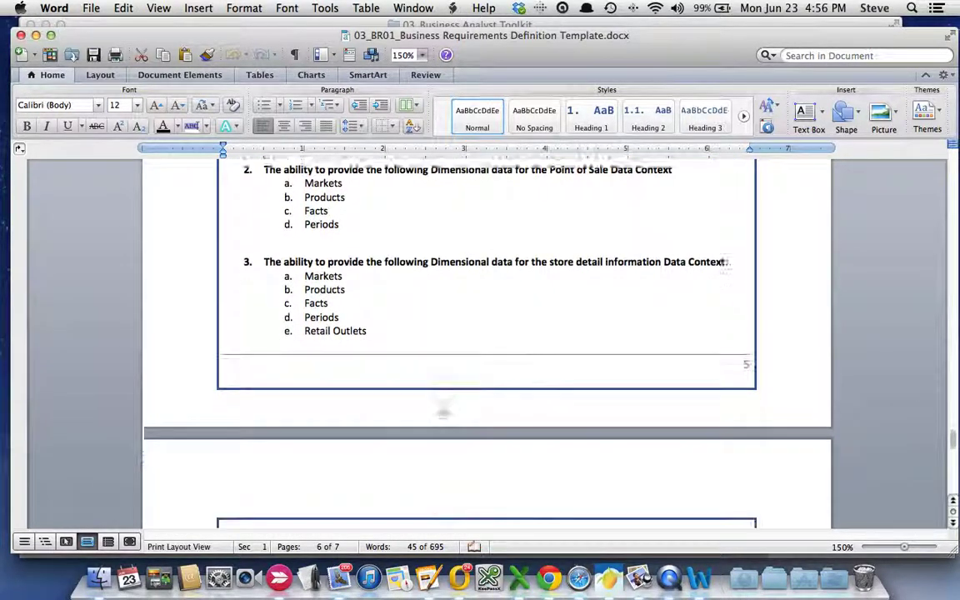
{"action": "scroll", "coordinate": [443, 410], "scroll_direction": "down", "scroll_amount": 12}
{"action": "scroll", "coordinate": [439, 406], "scroll_direction": "up", "scroll_amount": 20}
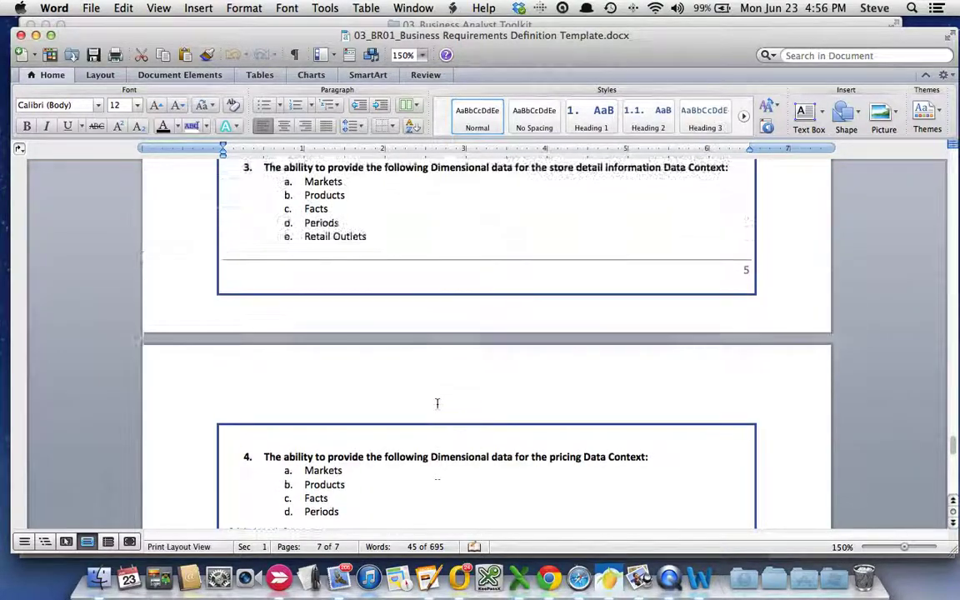
{"action": "scroll", "coordinate": [437, 404], "scroll_direction": "up", "scroll_amount": 20}
{"action": "scroll", "coordinate": [436, 404], "scroll_direction": "down", "scroll_amount": 17}
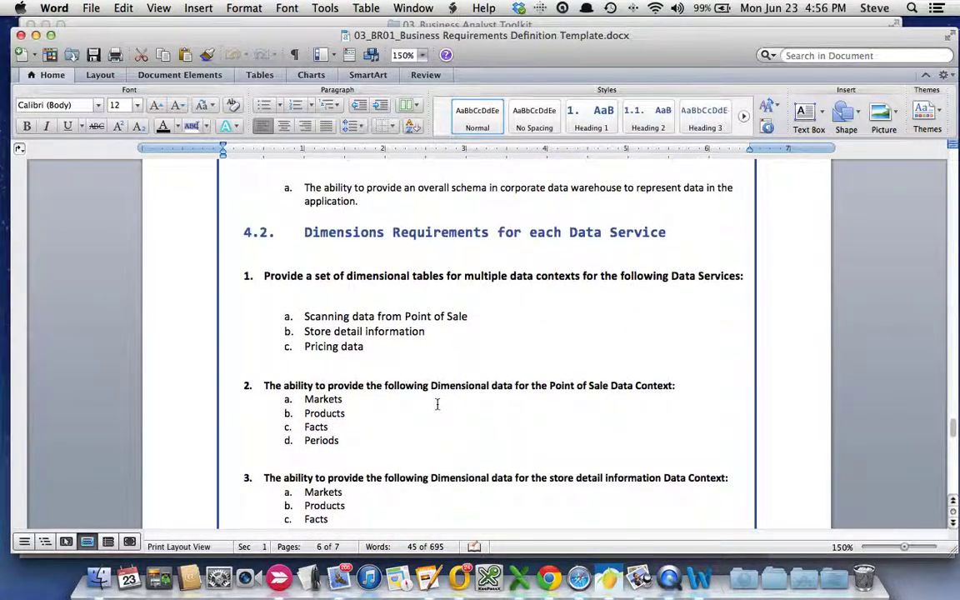
{"action": "scroll", "coordinate": [437, 404], "scroll_direction": "down", "scroll_amount": 20}
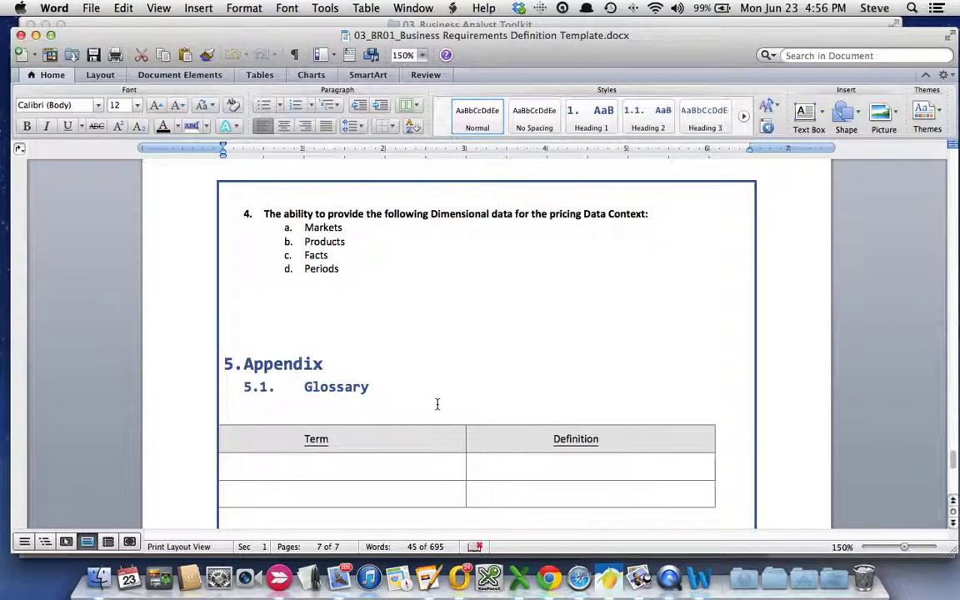
{"action": "scroll", "coordinate": [436, 404], "scroll_direction": "down", "scroll_amount": 5}
{"action": "scroll", "coordinate": [437, 404], "scroll_direction": "down", "scroll_amount": 2}
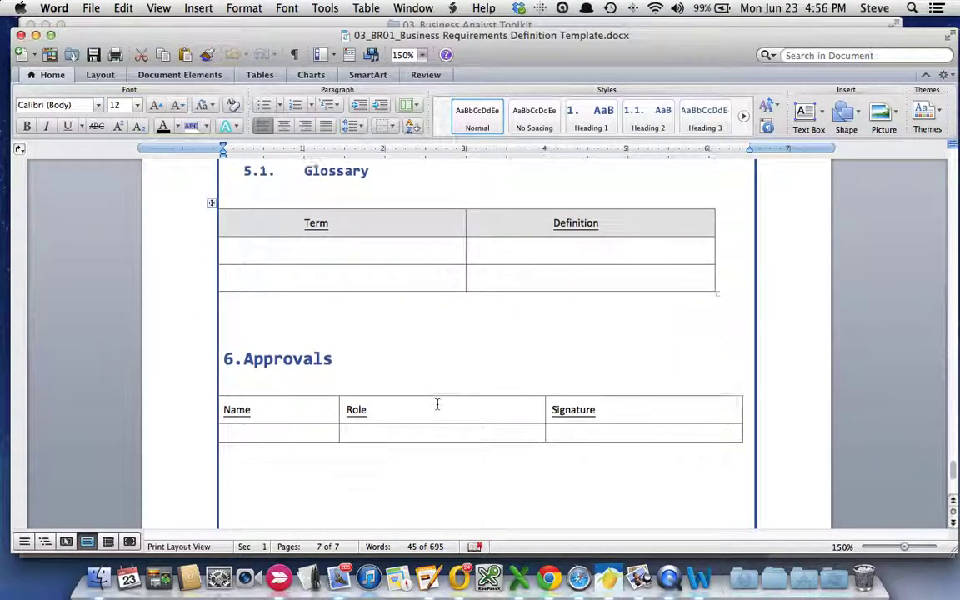
{"action": "scroll", "coordinate": [367, 376], "scroll_direction": "up", "scroll_amount": 4}
{"action": "scroll", "coordinate": [389, 374], "scroll_direction": "up", "scroll_amount": 20}
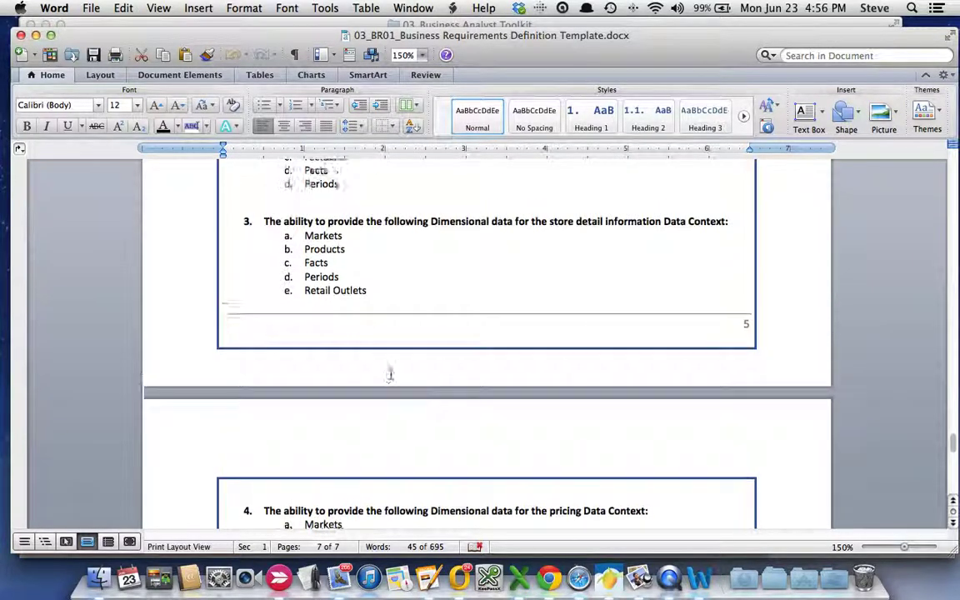
{"action": "scroll", "coordinate": [390, 377], "scroll_direction": "up", "scroll_amount": 5}
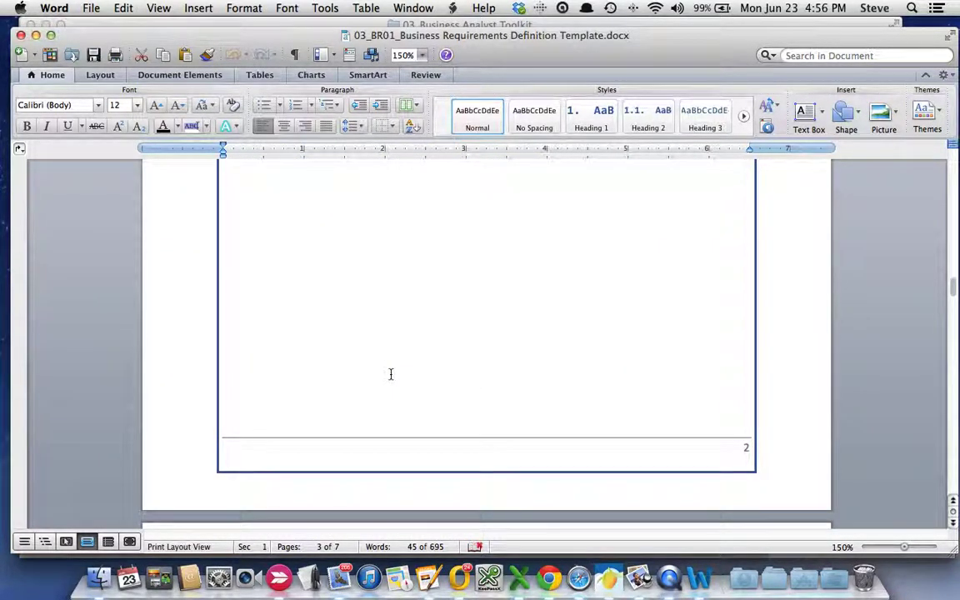
{"action": "scroll", "coordinate": [390, 374], "scroll_direction": "down", "scroll_amount": 5}
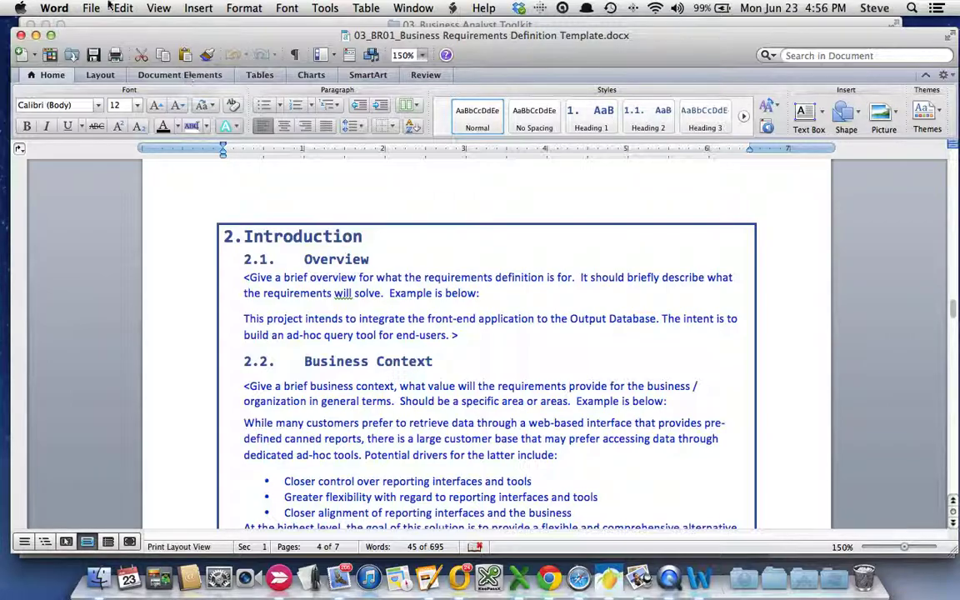
- Minimize the requirements document and open 03_BR05_Requirements Meeting Template.doc in Word
{"action": "left_click", "coordinate": [36, 35]}
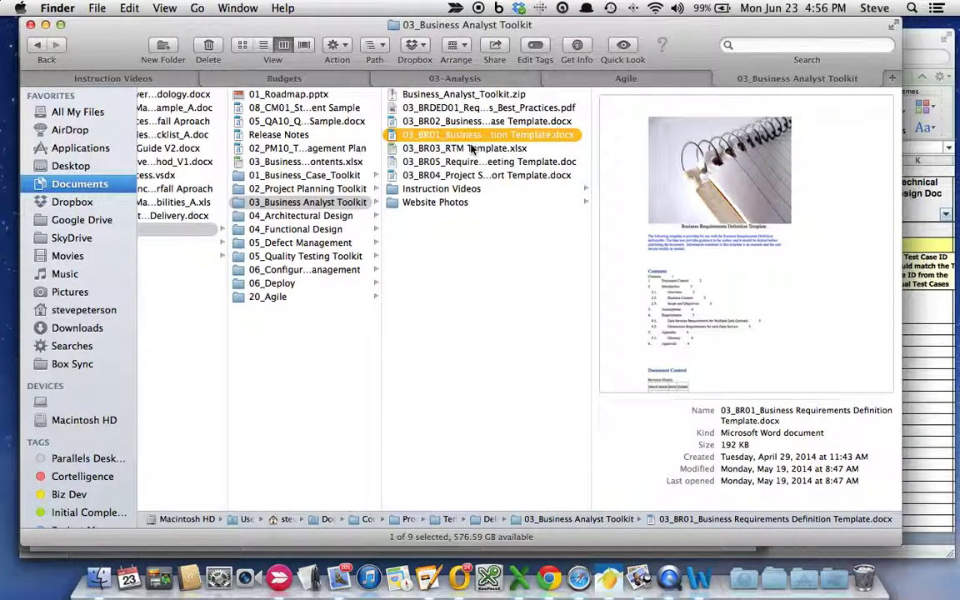
{"action": "left_click", "coordinate": [472, 147]}
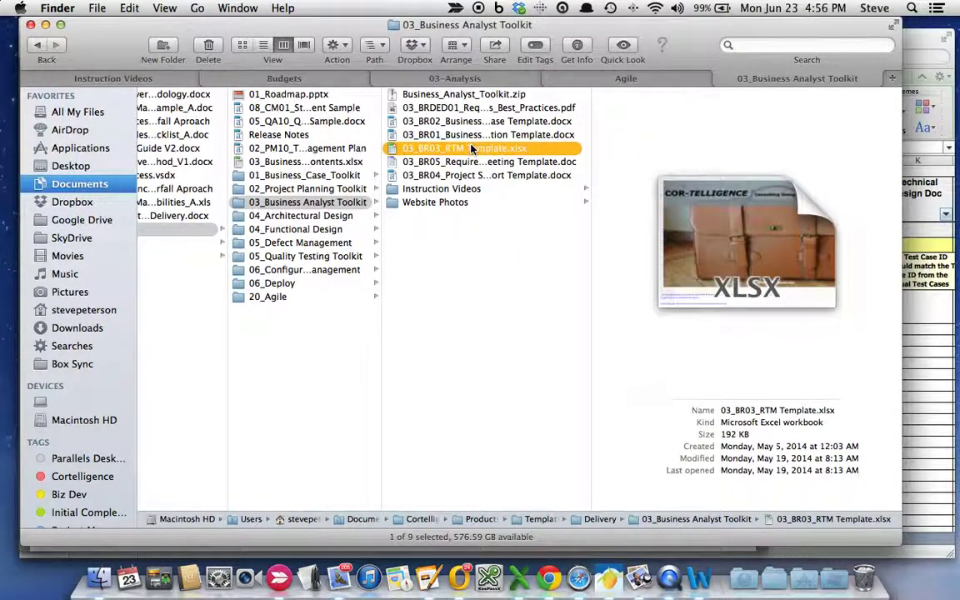
{"action": "left_click", "coordinate": [464, 161]}
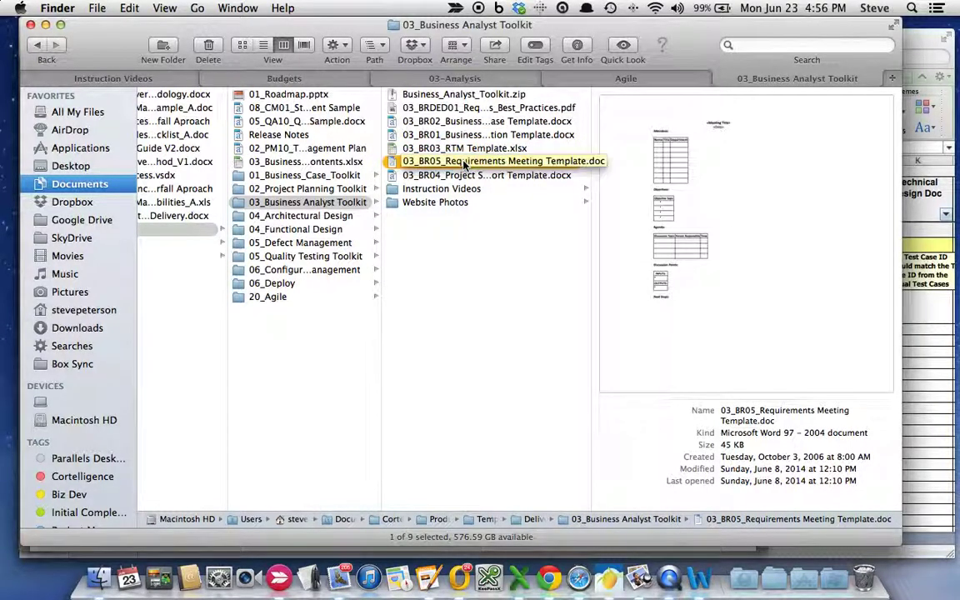
{"action": "double_click", "coordinate": [464, 161]}
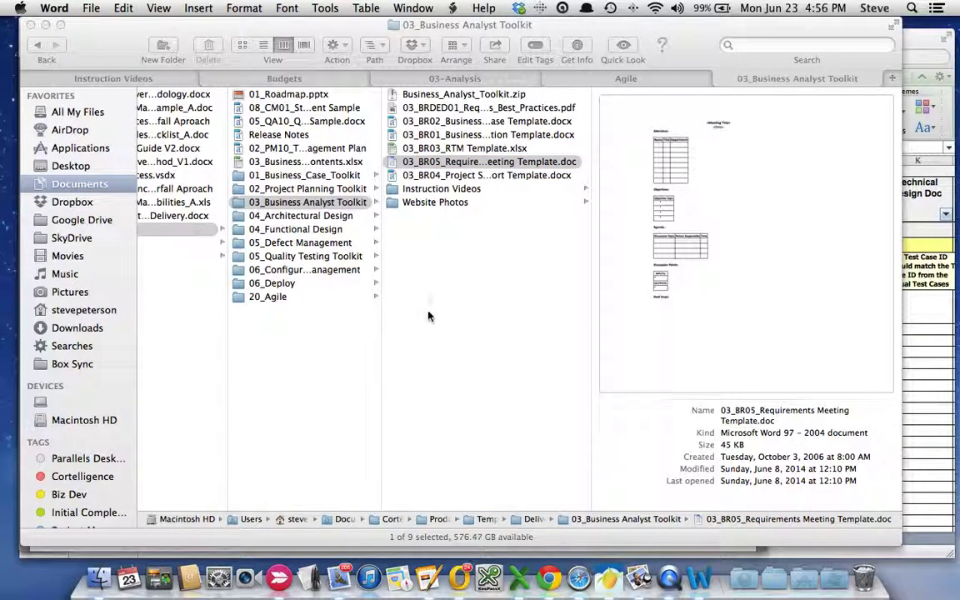
- Scroll through the one-page meeting form, then close it
{"action": "scroll", "coordinate": [446, 310], "scroll_direction": "down", "scroll_amount": 2}
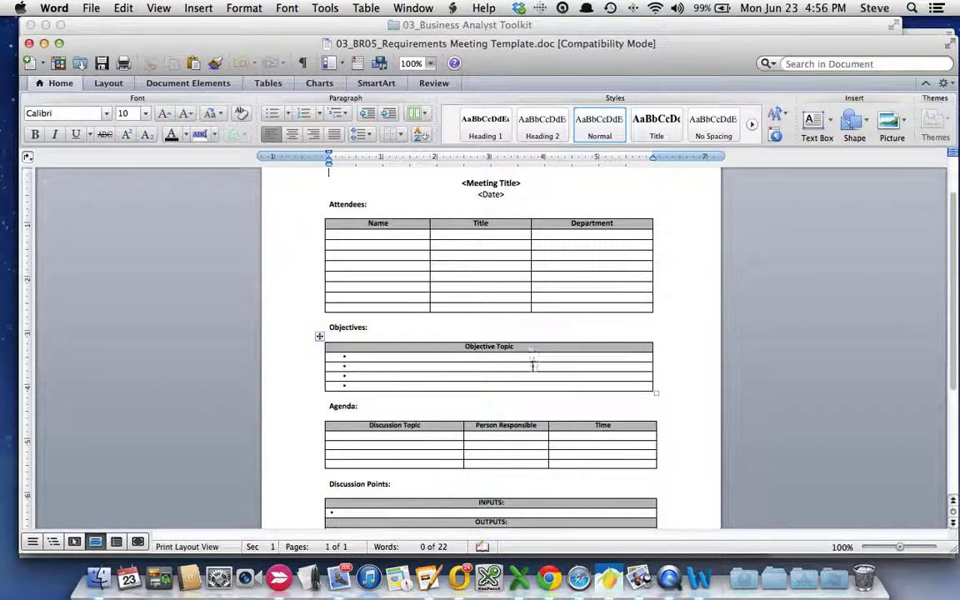
{"action": "scroll", "coordinate": [526, 372], "scroll_direction": "down", "scroll_amount": 5}
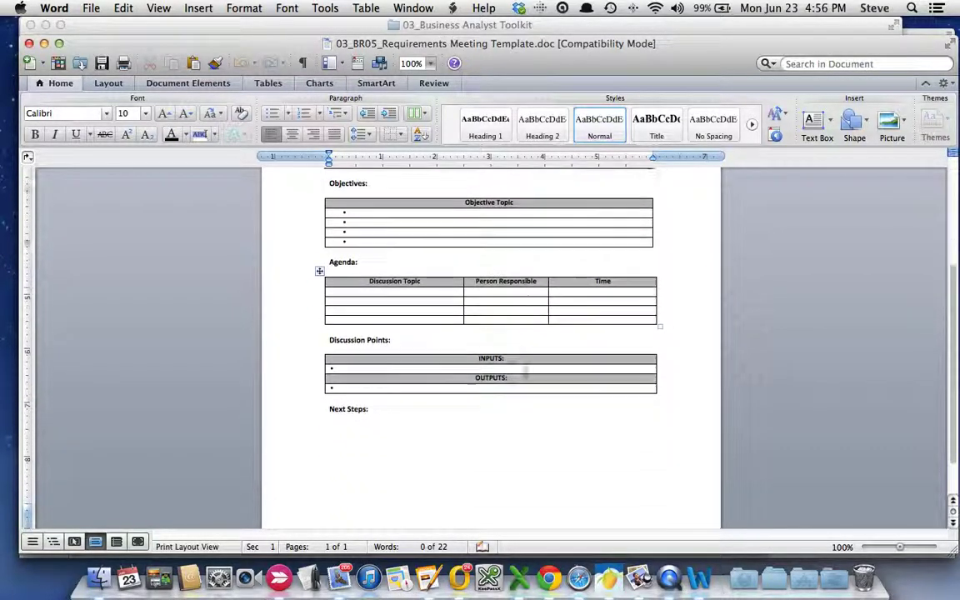
{"action": "scroll", "coordinate": [525, 372], "scroll_direction": "up", "scroll_amount": 7}
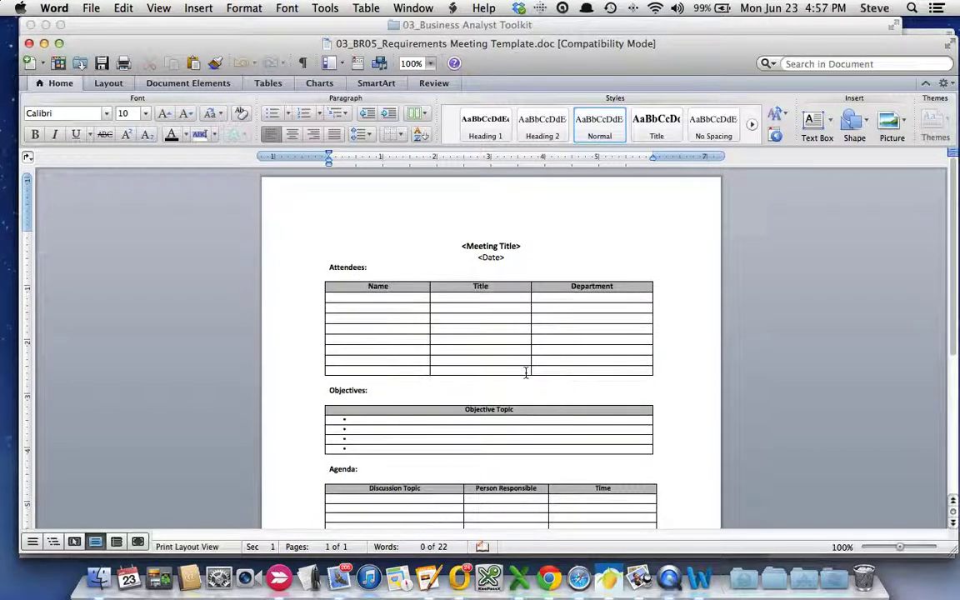
{"action": "left_click", "coordinate": [29, 43]}
- Open 03_BR04_Project Status Report Template.docx from the toolkit folder in Word
{"action": "left_click", "coordinate": [391, 163]}
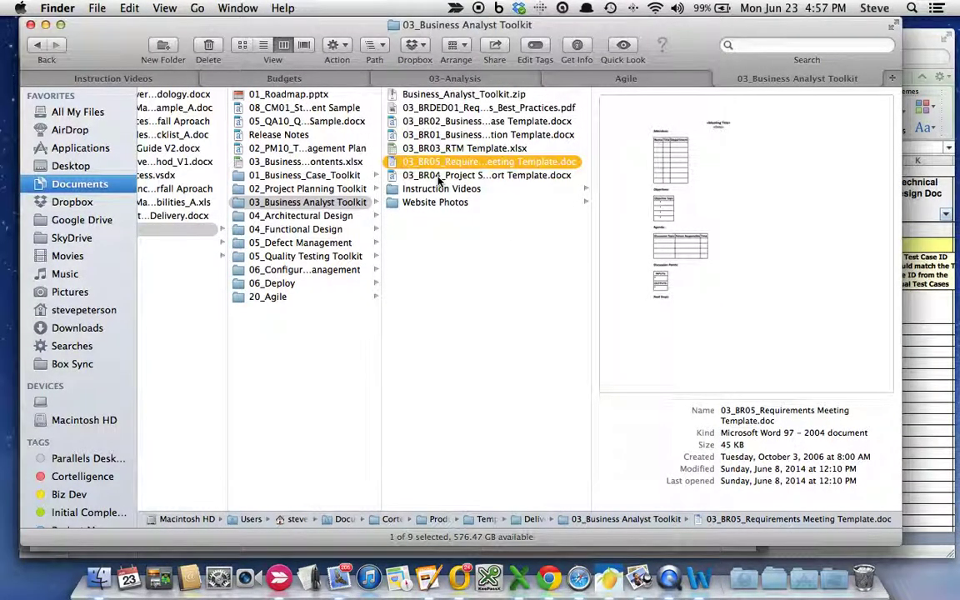
{"action": "left_click", "coordinate": [439, 176]}
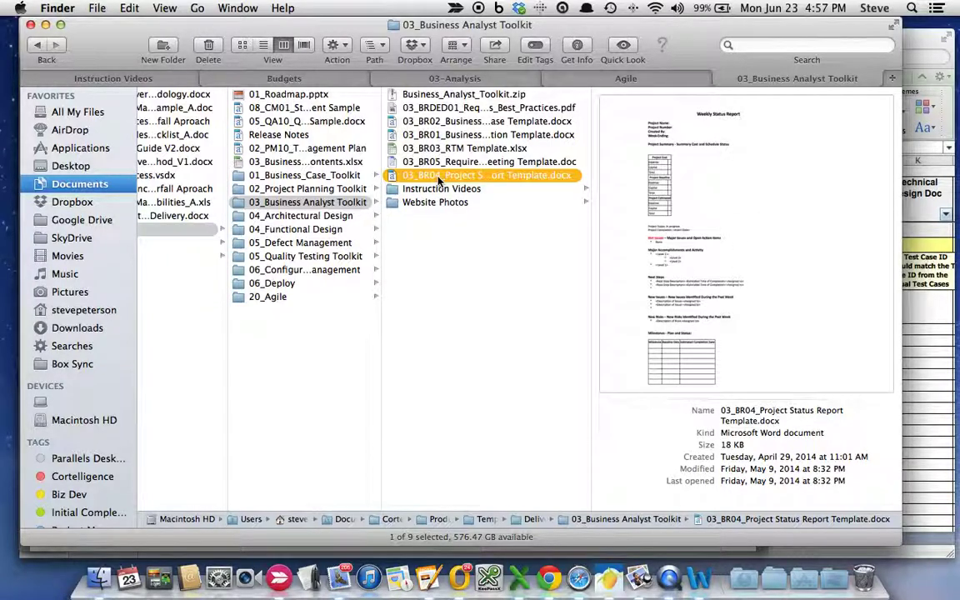
{"action": "double_click", "coordinate": [439, 177]}
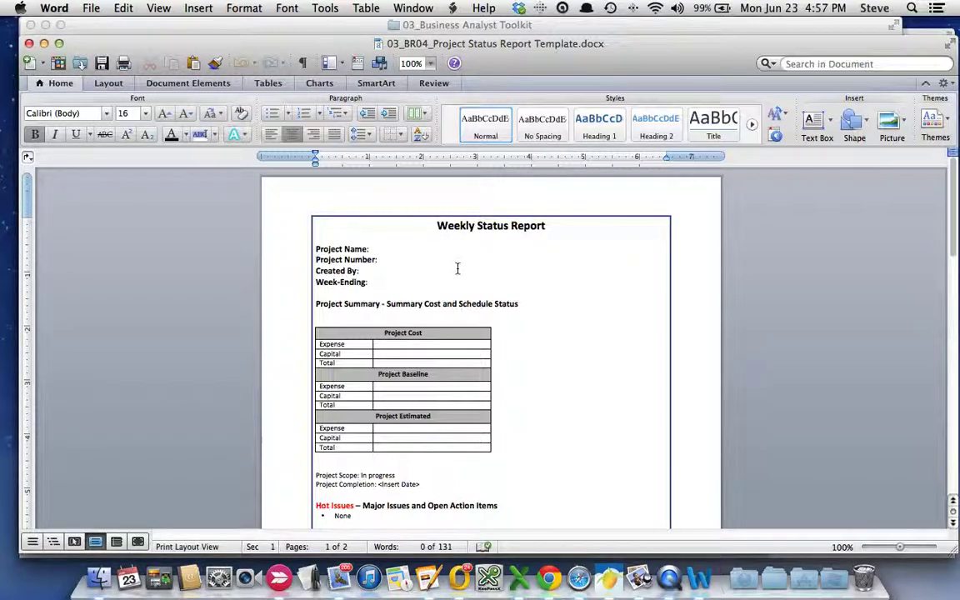
- Scroll the Weekly Status Report down to its Hot Issues and New Risks sections, then close it
{"action": "scroll", "coordinate": [457, 268], "scroll_direction": "down", "scroll_amount": 2}
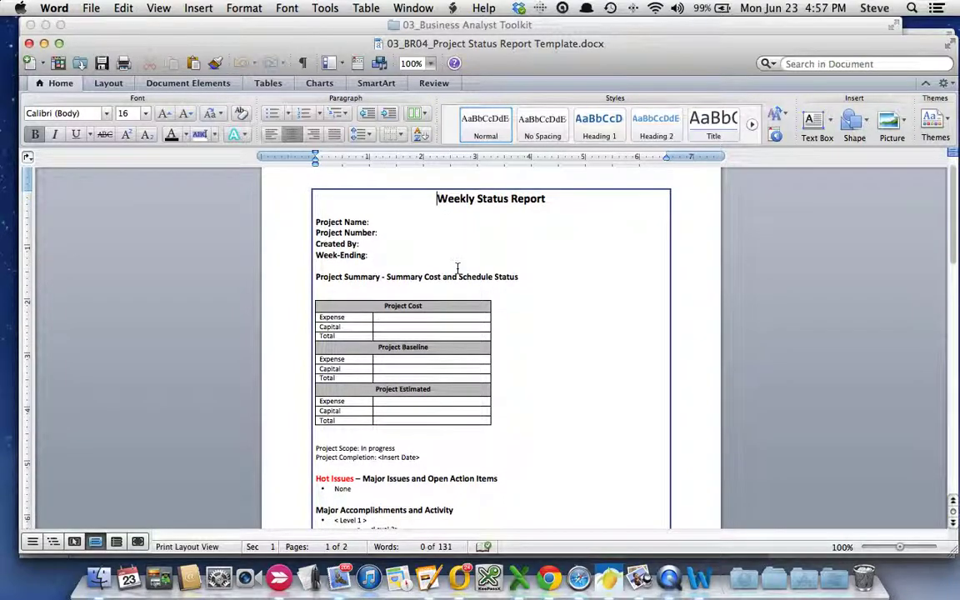
{"action": "scroll", "coordinate": [457, 267], "scroll_direction": "down", "scroll_amount": 1}
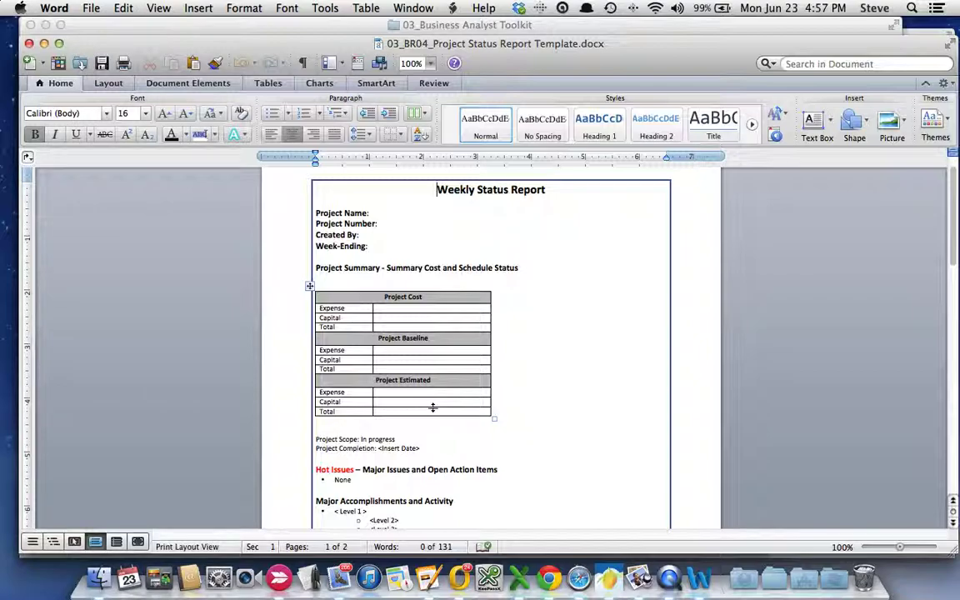
{"action": "scroll", "coordinate": [432, 406], "scroll_direction": "down", "scroll_amount": 4}
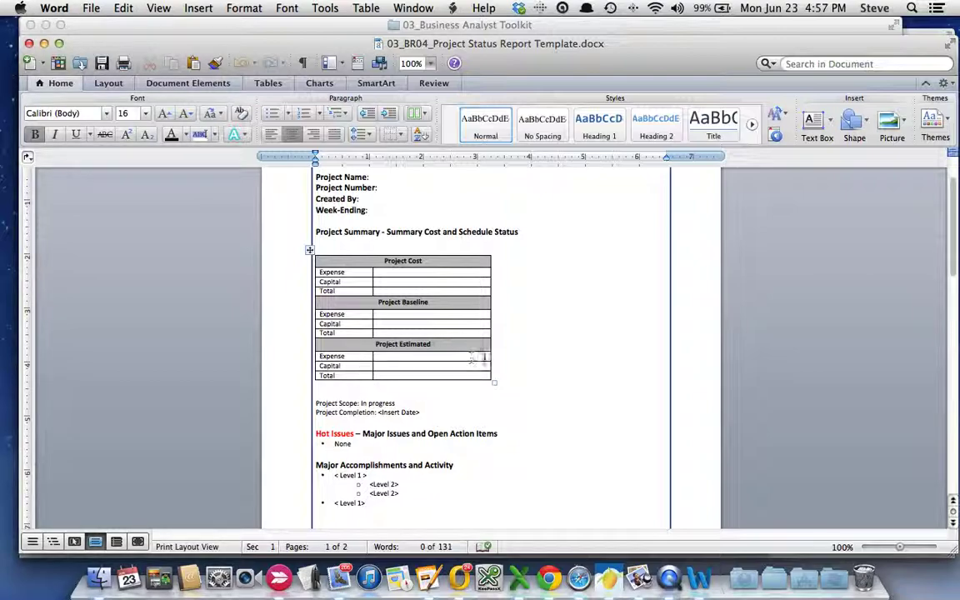
{"action": "scroll", "coordinate": [407, 279], "scroll_direction": "up", "scroll_amount": 2}
{"action": "scroll", "coordinate": [407, 279], "scroll_direction": "down", "scroll_amount": 6}
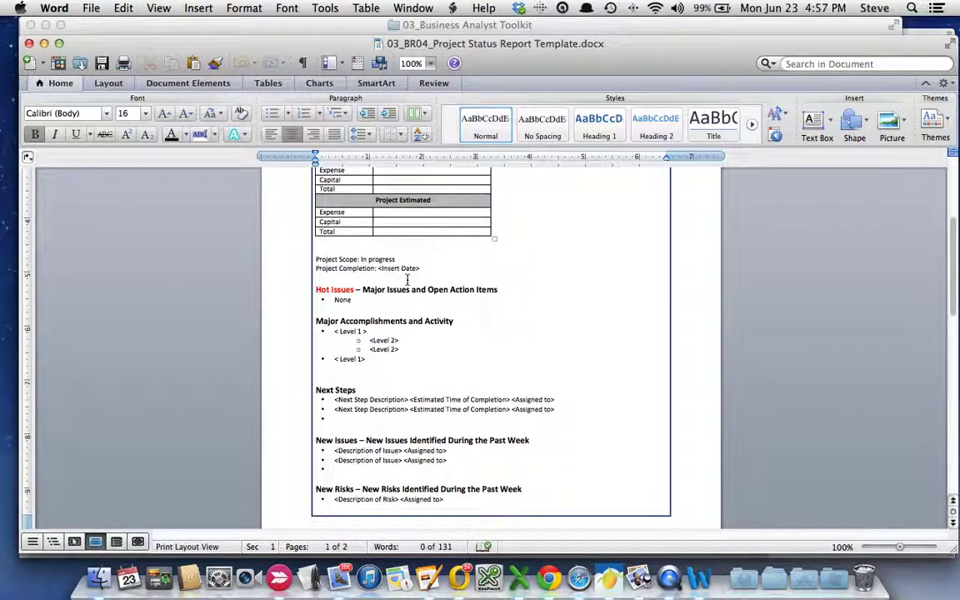
{"action": "scroll", "coordinate": [408, 279], "scroll_direction": "down", "scroll_amount": 12}
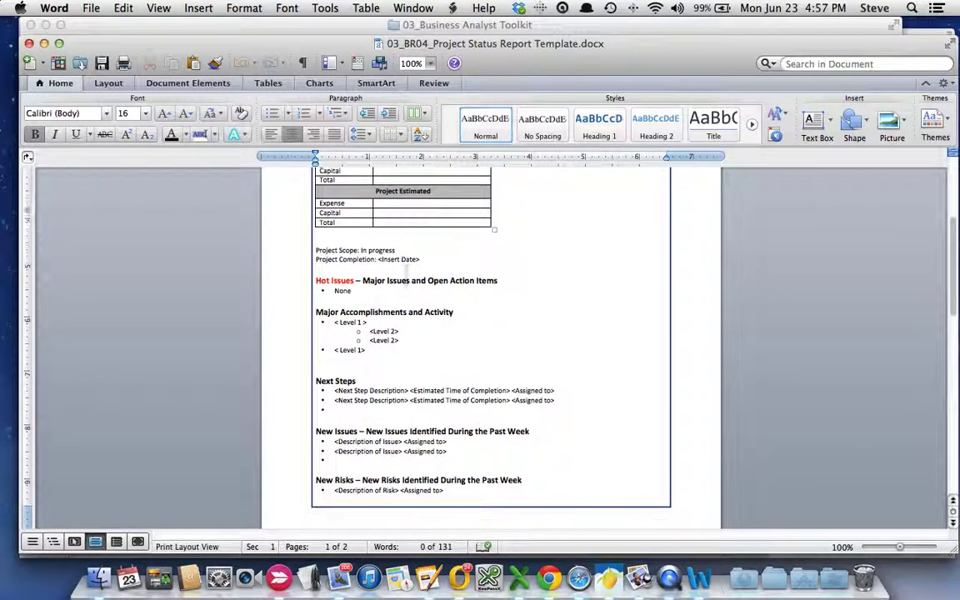
{"action": "left_click", "coordinate": [30, 42]}
- Preview 03_BR03_RTM Template.xlsx in Finder and switch to the open Excel workbook
{"action": "left_click", "coordinate": [430, 154]}
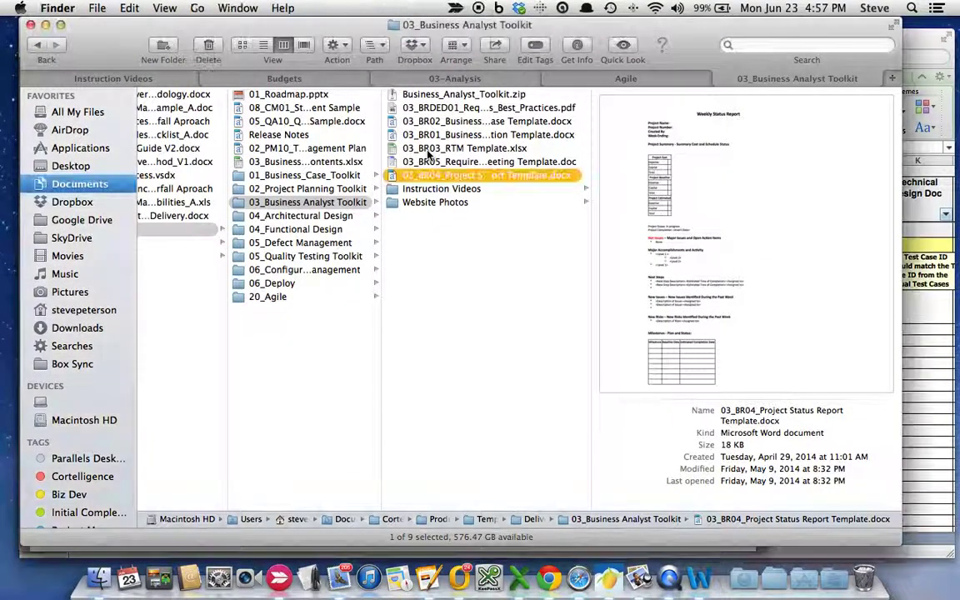
{"action": "left_click", "coordinate": [429, 147]}
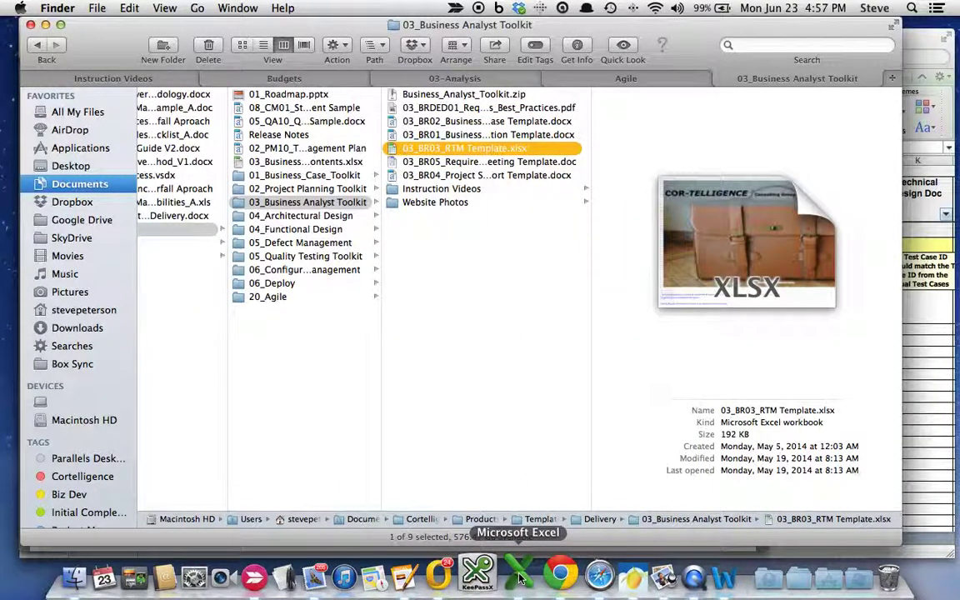
{"action": "left_click", "coordinate": [518, 575]}
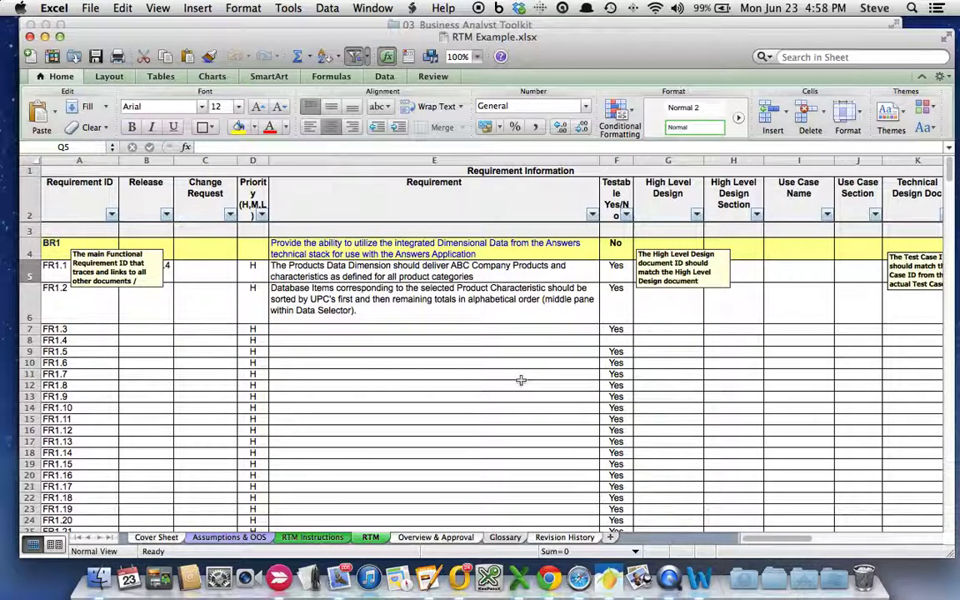
{"action": "left_click", "coordinate": [671, 197]}
{"action": "key", "text": "Right"}
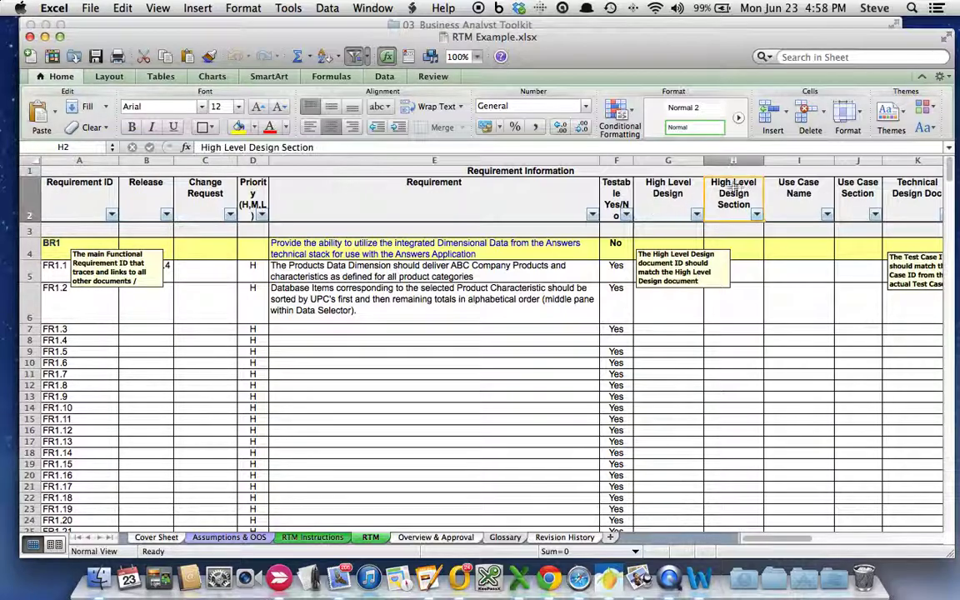
{"action": "left_click", "coordinate": [677, 196]}
{"action": "left_click", "coordinate": [800, 200]}
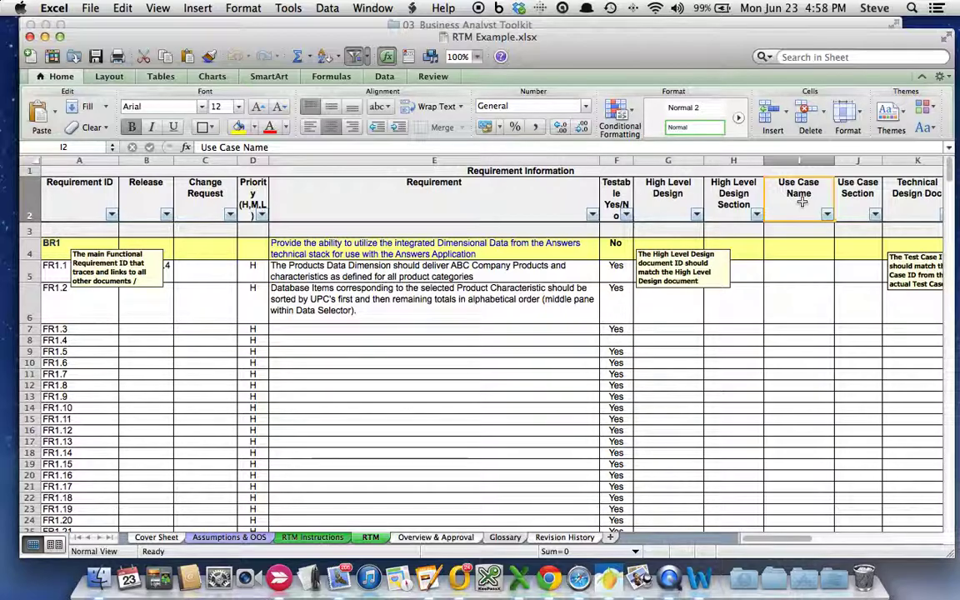
{"action": "scroll", "coordinate": [802, 202], "scroll_direction": "right", "scroll_amount": 2}
{"action": "scroll", "coordinate": [801, 201], "scroll_direction": "right", "scroll_amount": 3}
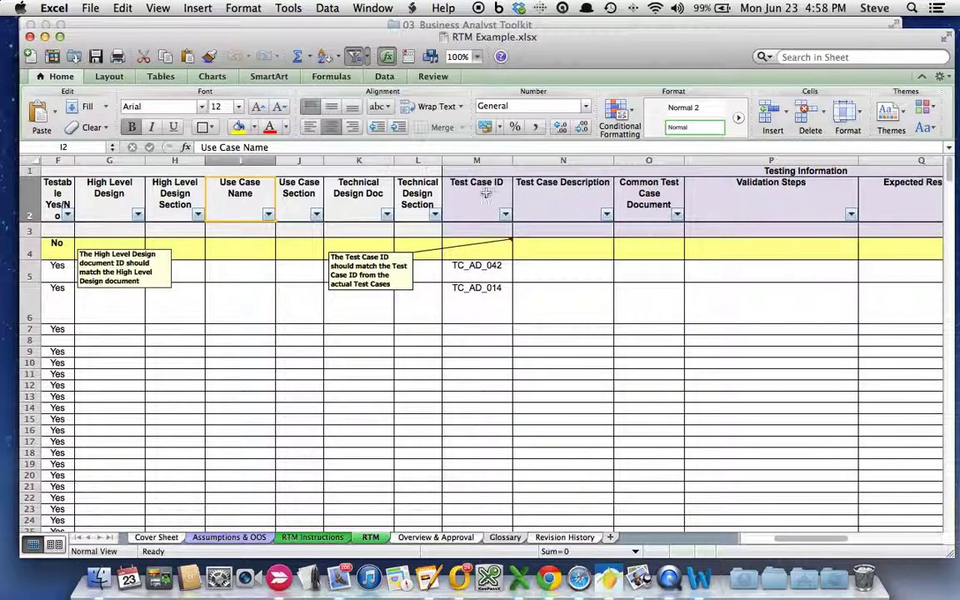
{"action": "left_click_drag", "start_coordinate": [485, 193], "coordinate": [693, 180]}
{"action": "scroll", "coordinate": [779, 193], "scroll_direction": "right", "scroll_amount": 2}
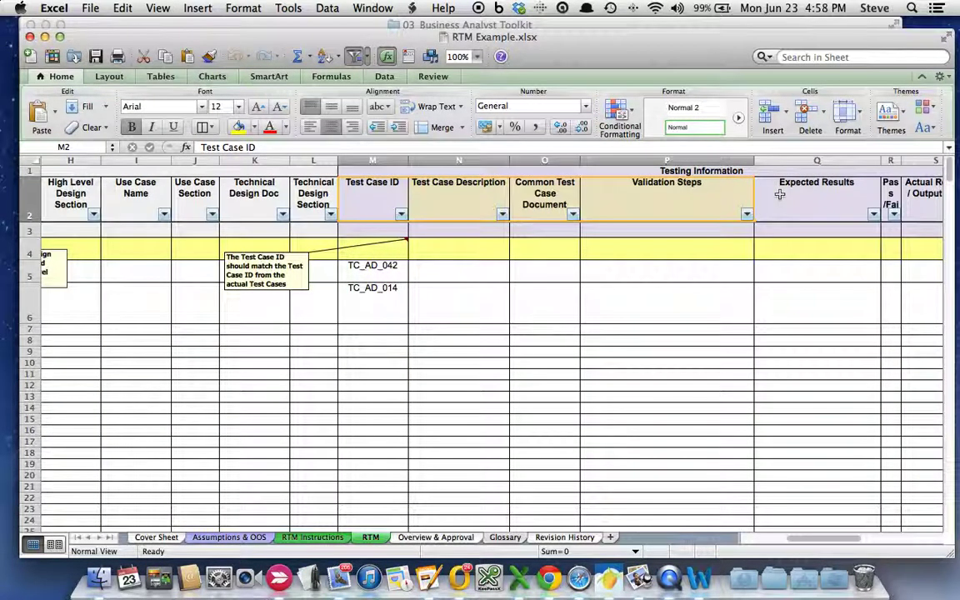
{"action": "scroll", "coordinate": [779, 194], "scroll_direction": "right", "scroll_amount": 3}
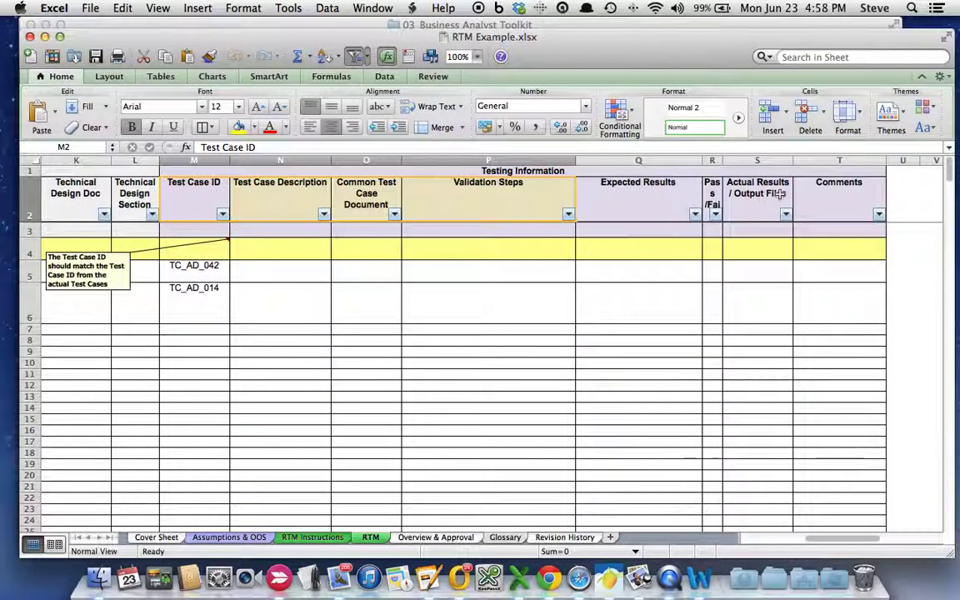
{"action": "scroll", "coordinate": [779, 194], "scroll_direction": "left", "scroll_amount": 10}
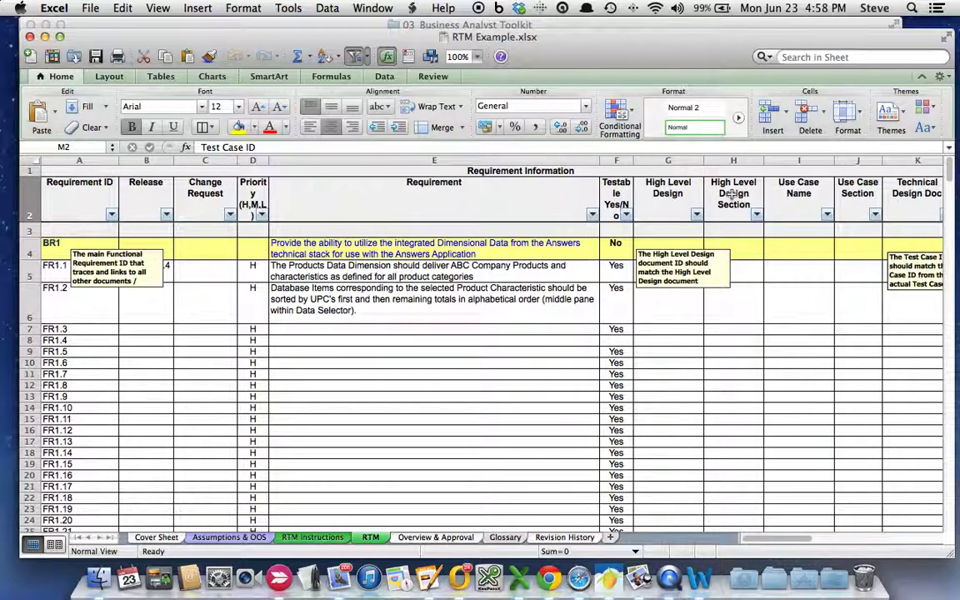
{"action": "scroll", "coordinate": [731, 194], "scroll_direction": "right", "scroll_amount": 1}
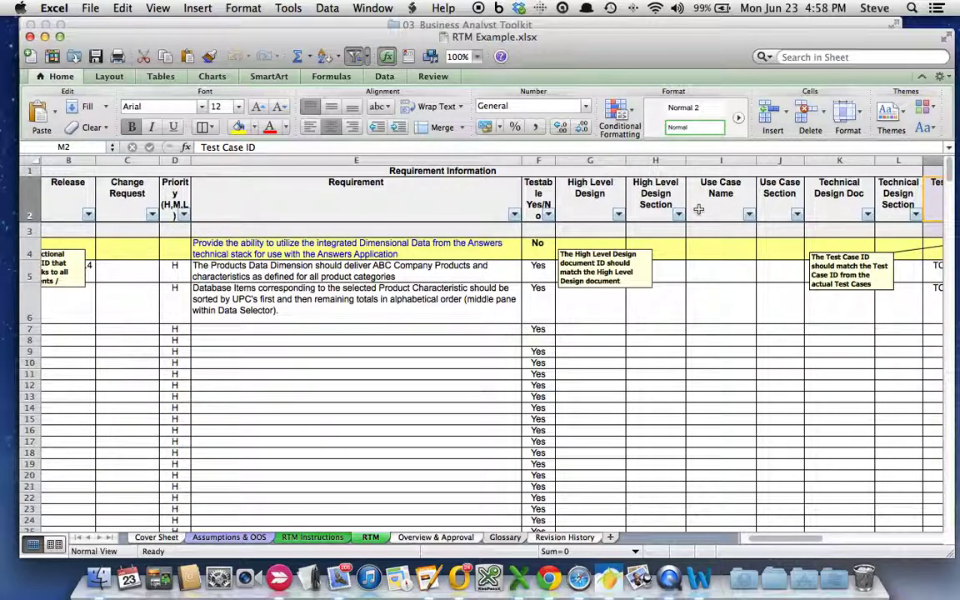
{"action": "scroll", "coordinate": [698, 209], "scroll_direction": "right", "scroll_amount": 2}
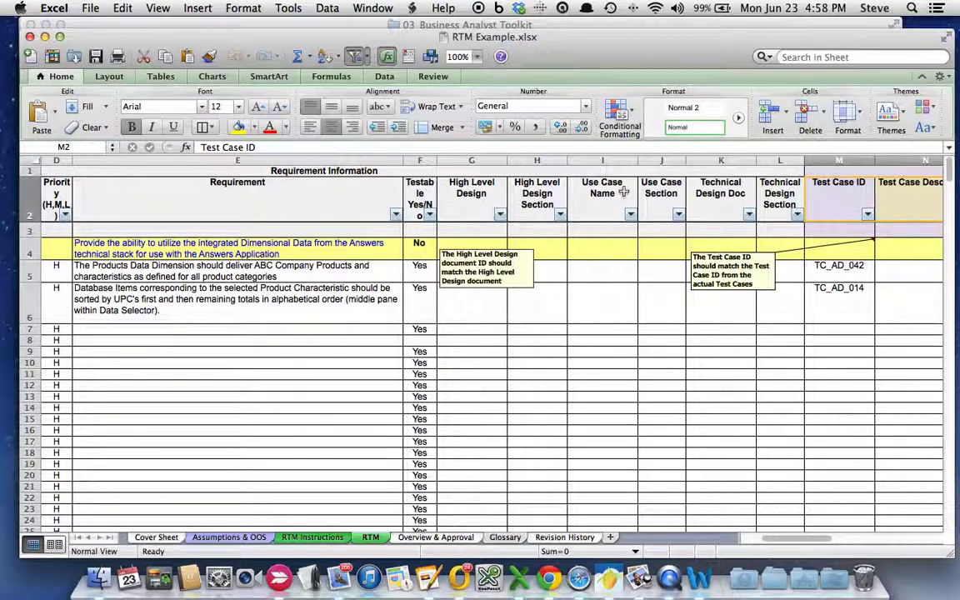
{"action": "left_click", "coordinate": [847, 315]}
{"action": "scroll", "coordinate": [628, 308], "scroll_direction": "left", "scroll_amount": 3}
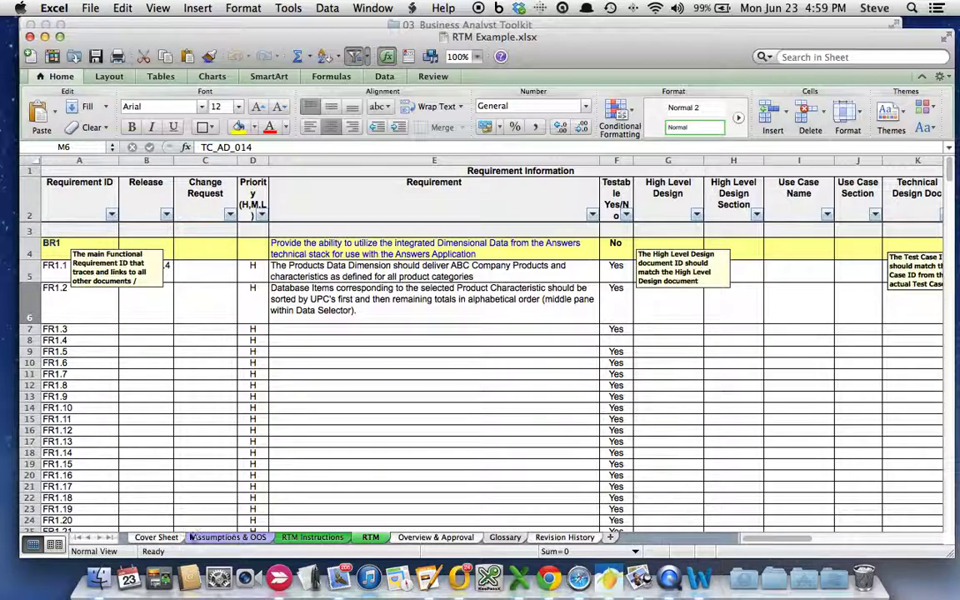
- Scroll the Cover Sheet, select guidance cell A53, and move to the Assumptions & OOS sheet
{"action": "left_click", "coordinate": [159, 537]}
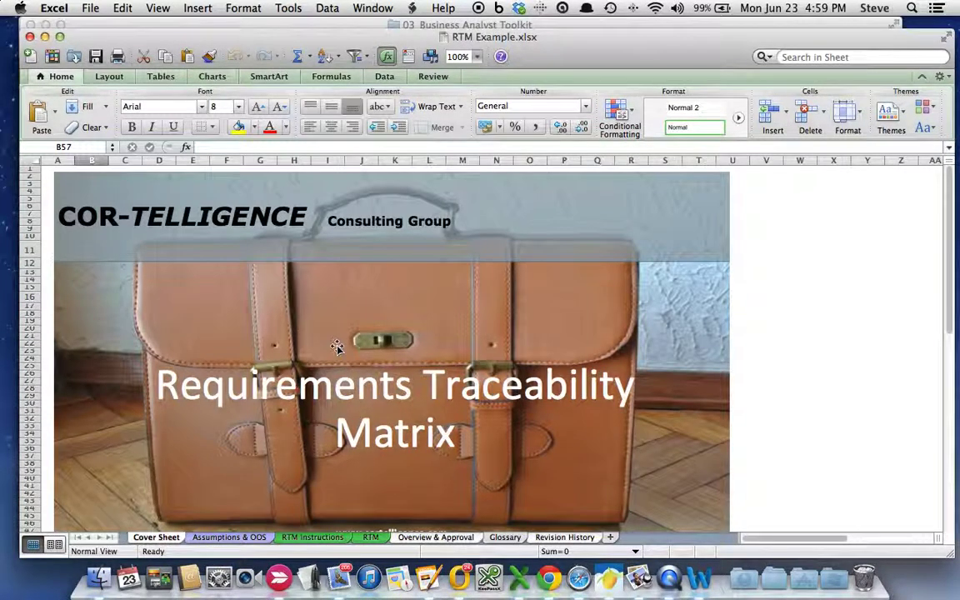
{"action": "scroll", "coordinate": [337, 347], "scroll_direction": "down", "scroll_amount": 5}
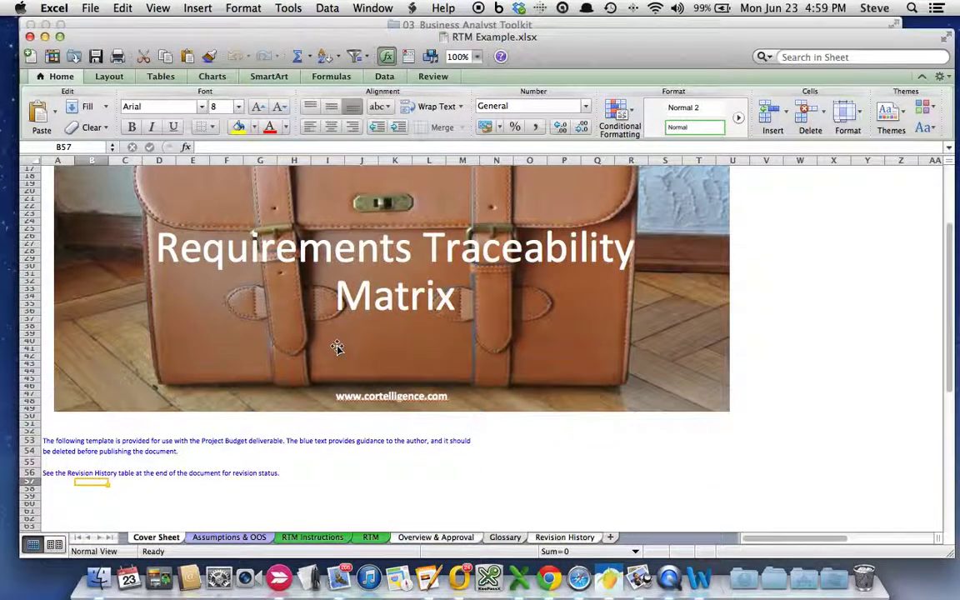
{"action": "scroll", "coordinate": [337, 347], "scroll_direction": "up", "scroll_amount": 5}
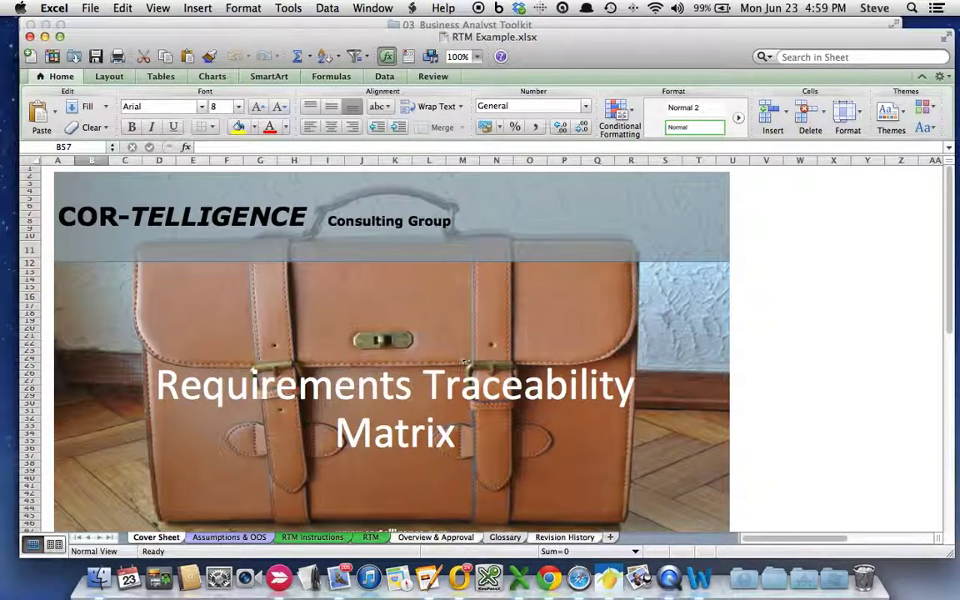
{"action": "scroll", "coordinate": [360, 406], "scroll_direction": "down", "scroll_amount": 8}
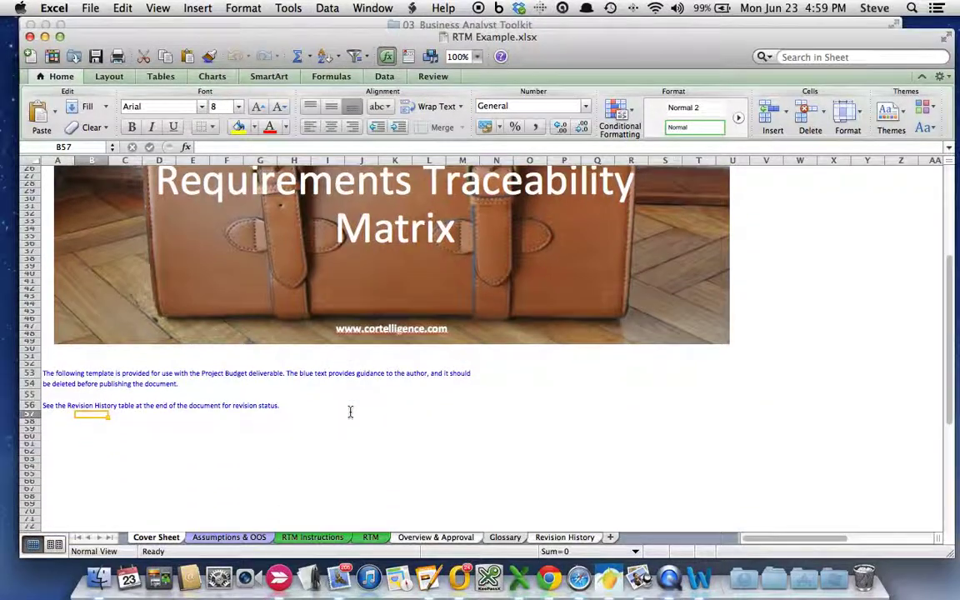
{"action": "left_click", "coordinate": [52, 283]}
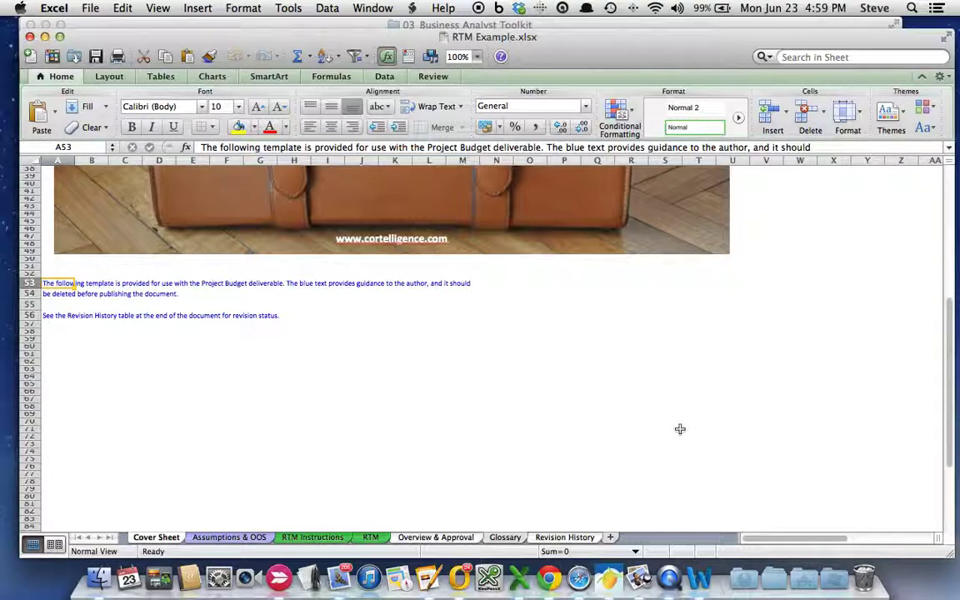
{"action": "left_click", "coordinate": [230, 537]}
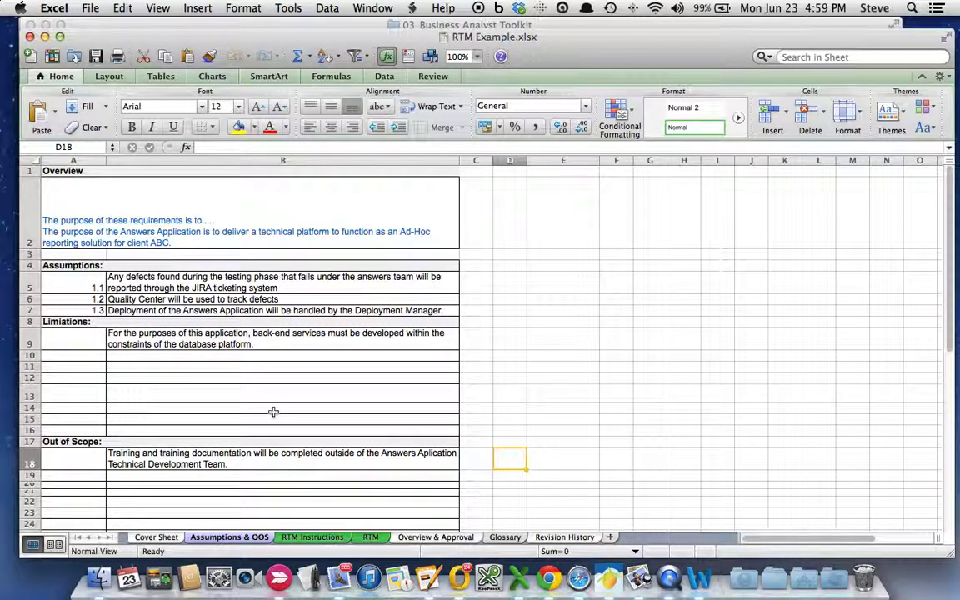
{"action": "left_click", "coordinate": [138, 185]}
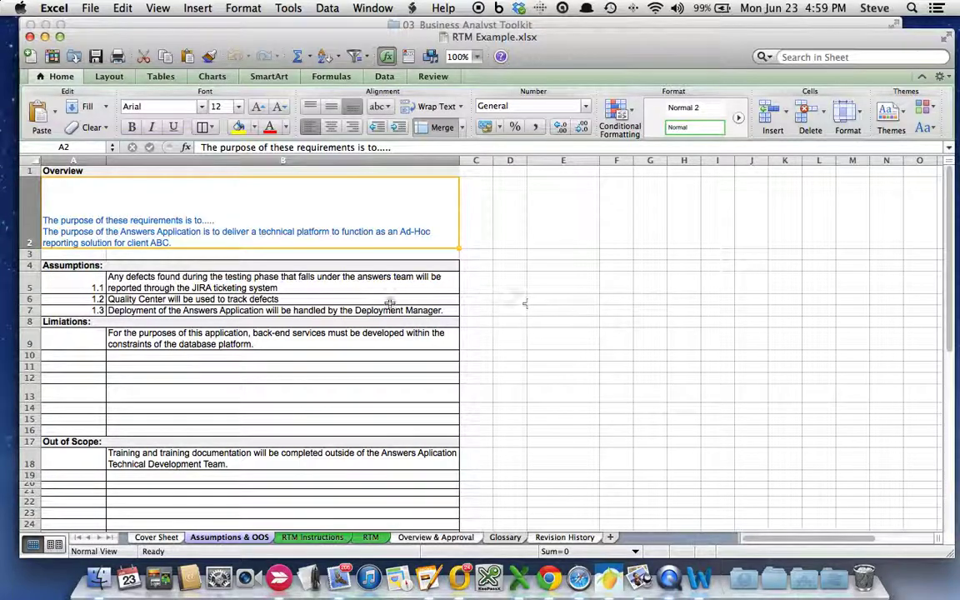
{"action": "left_click", "coordinate": [70, 283]}
{"action": "left_click", "coordinate": [261, 286]}
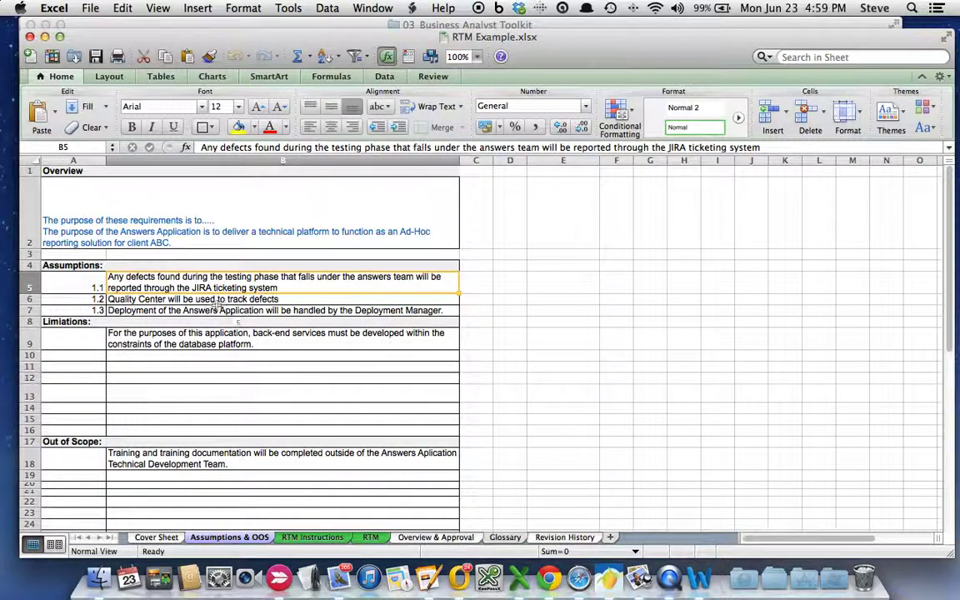
{"action": "left_click", "coordinate": [191, 298]}
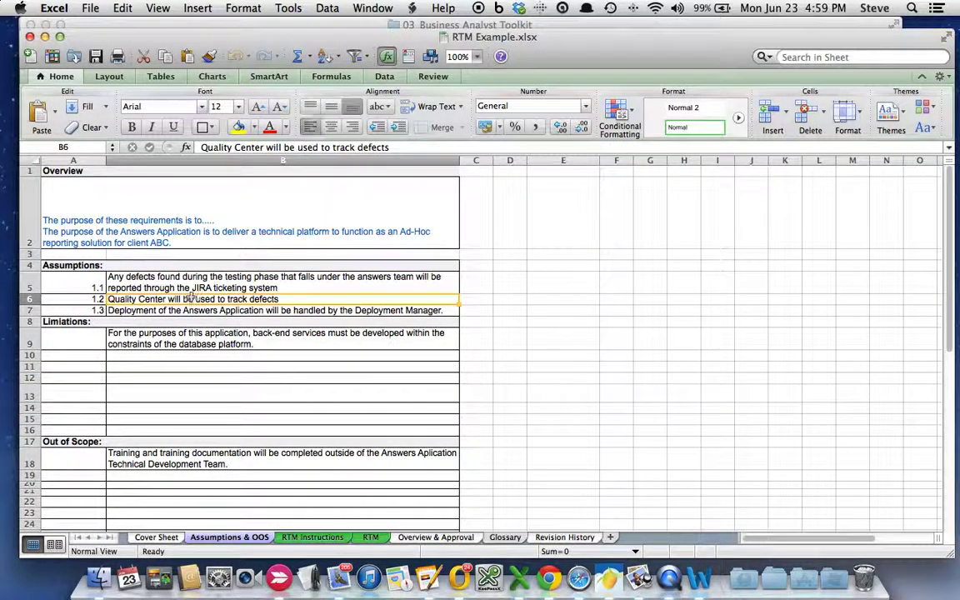
{"action": "left_click", "coordinate": [287, 310]}
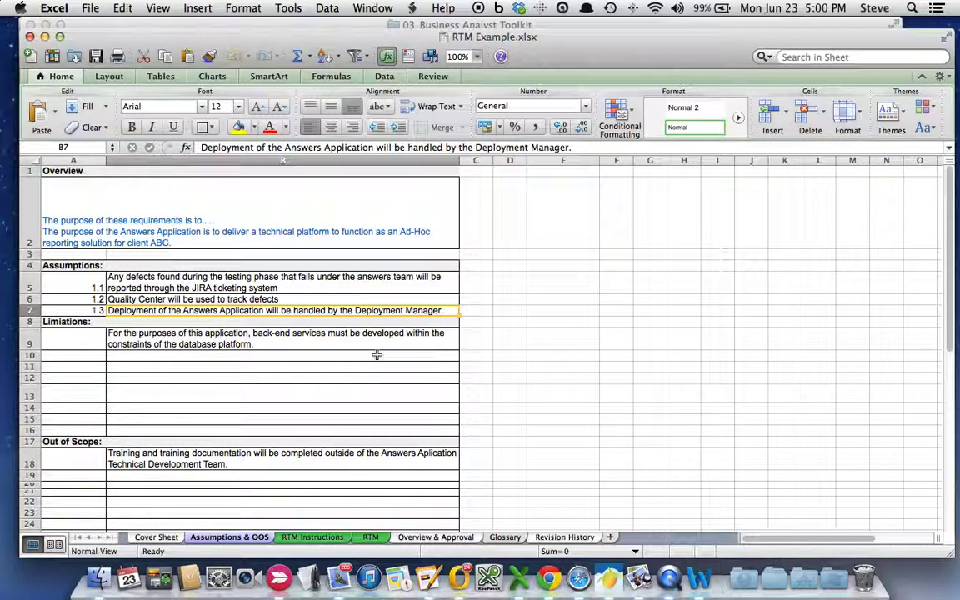
{"action": "left_click", "coordinate": [338, 347]}
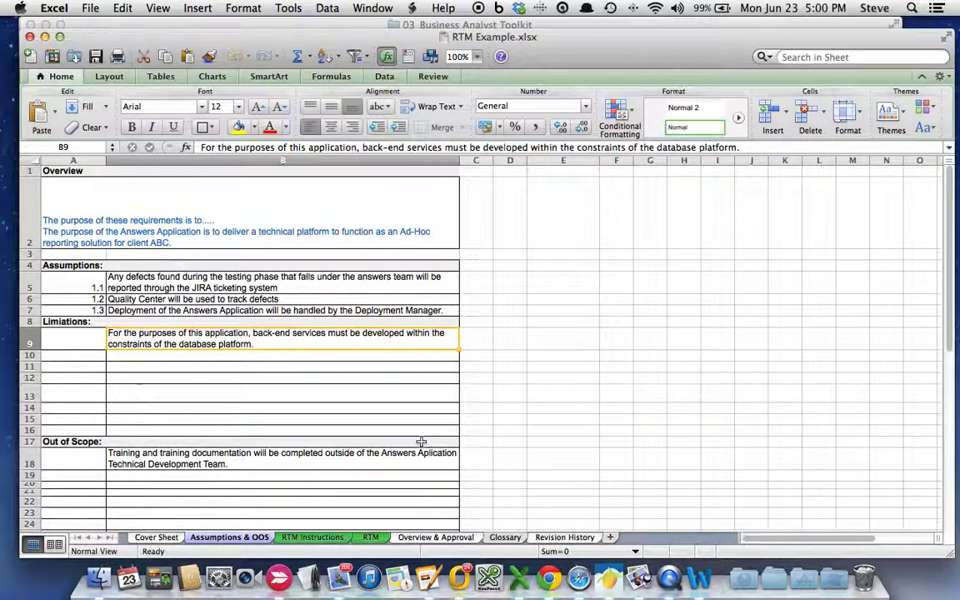
- Select the out-of-scope training statement in B18, then switch to the RTM Instructions sheet
{"action": "left_click", "coordinate": [275, 455]}
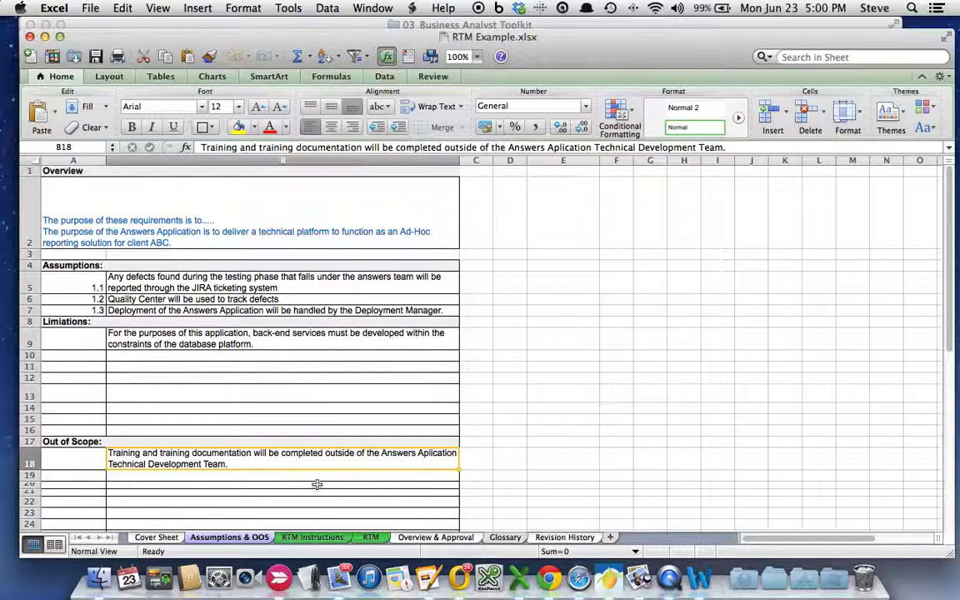
{"action": "left_click", "coordinate": [320, 540]}
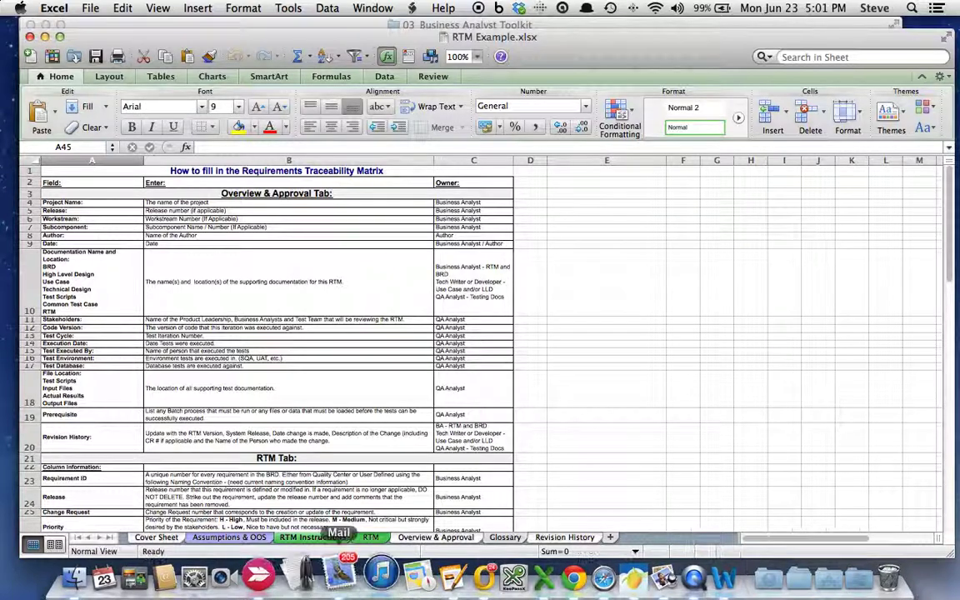
- Glance at the Overview & Approval and RTM sheets before returning to the instructions
{"action": "left_click", "coordinate": [424, 537]}
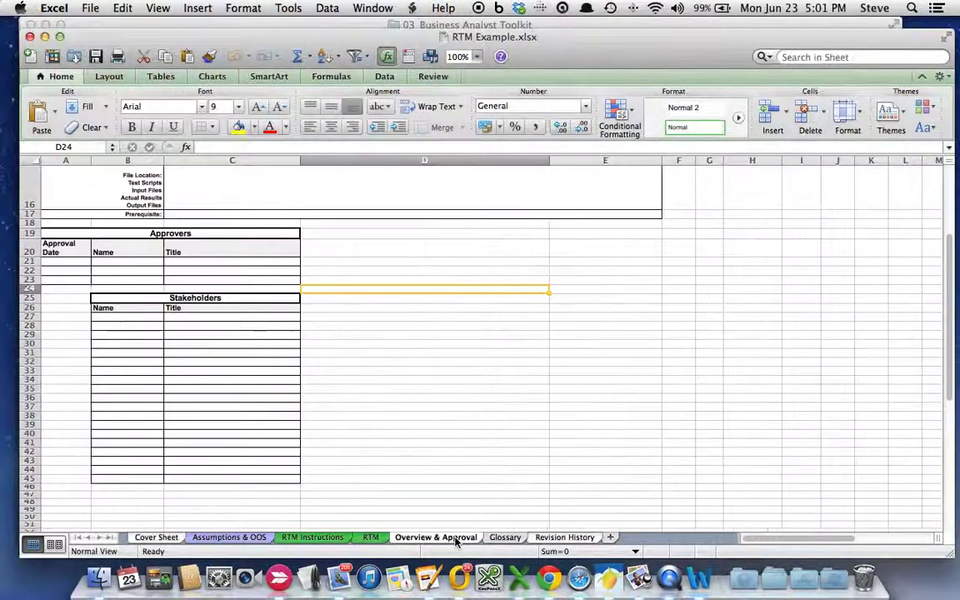
{"action": "left_click", "coordinate": [312, 537]}
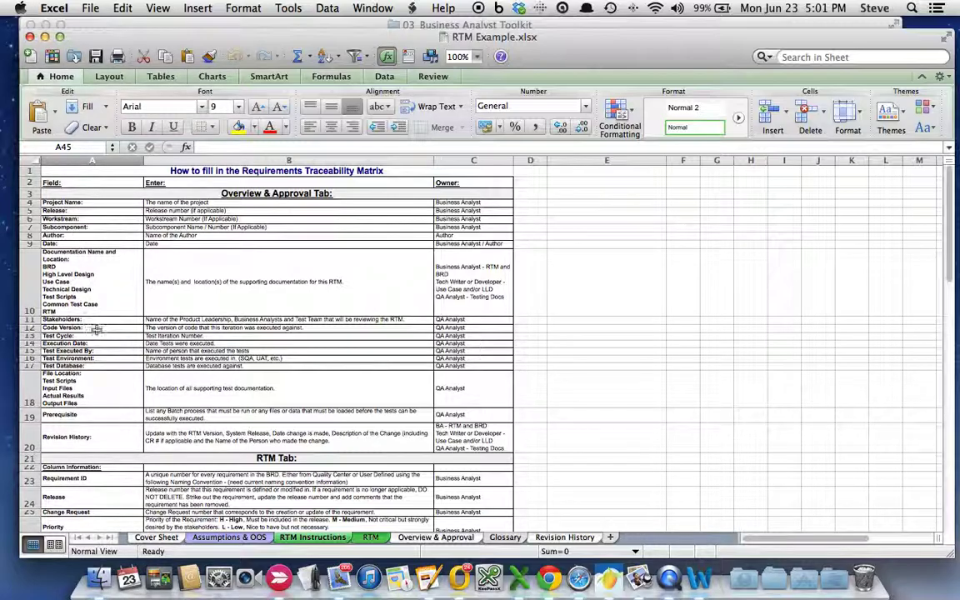
{"action": "scroll", "coordinate": [100, 332], "scroll_direction": "down", "scroll_amount": 10}
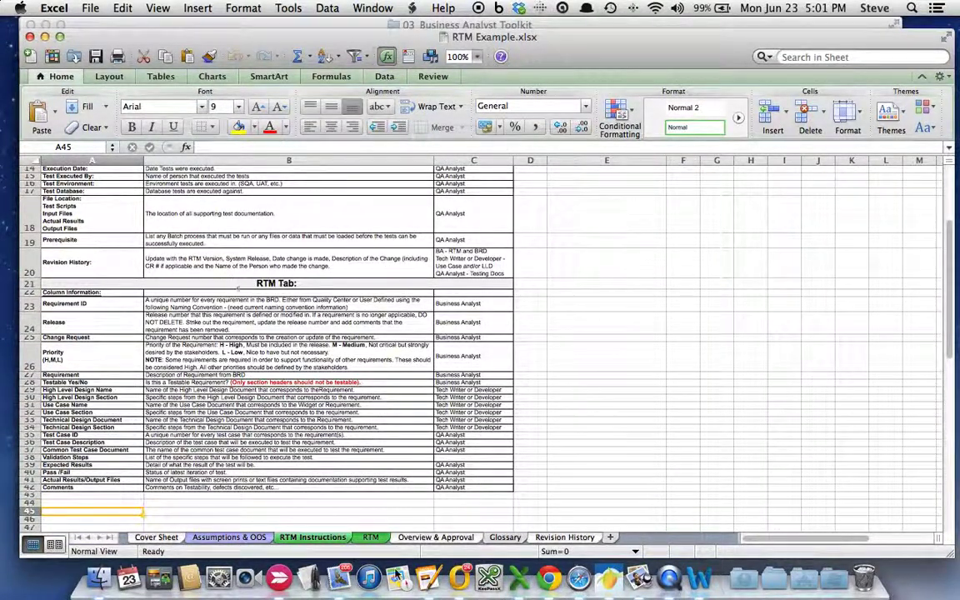
{"action": "left_click", "coordinate": [372, 538]}
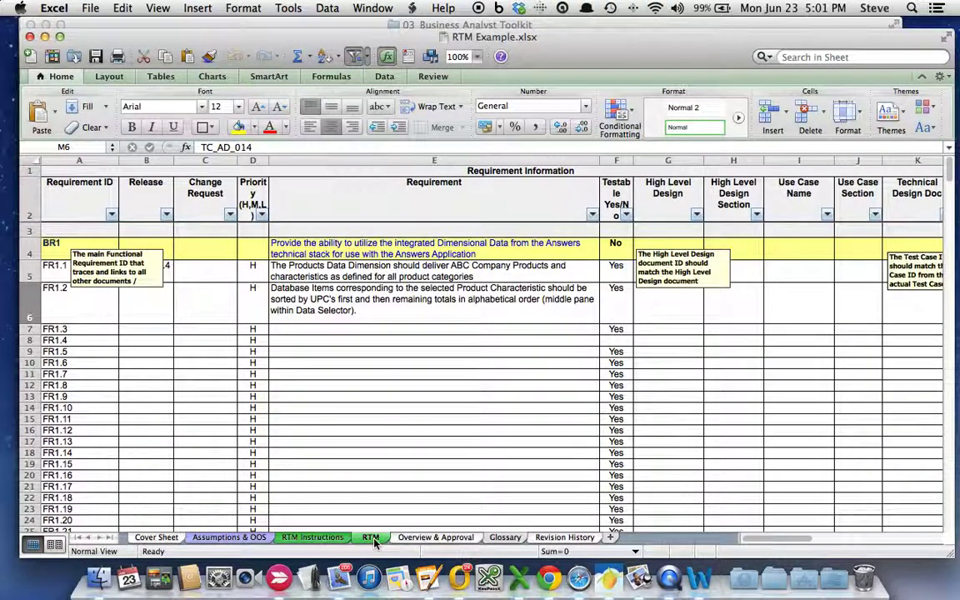
- Read the RTM Tab field guidance, including the Requirement ID owner in C23, then return to RTM
{"action": "left_click", "coordinate": [312, 537]}
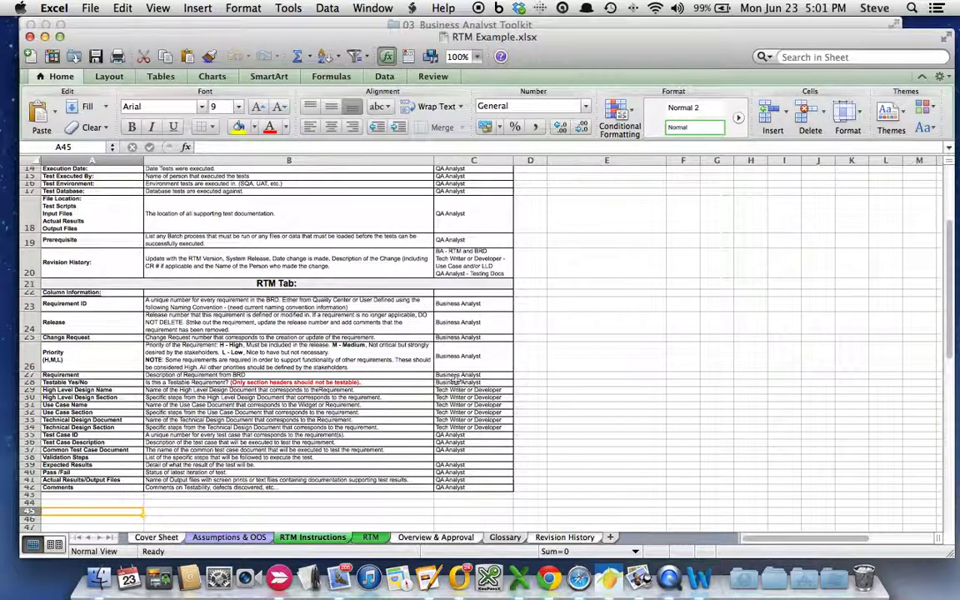
{"action": "scroll", "coordinate": [367, 275], "scroll_direction": "up", "scroll_amount": 5}
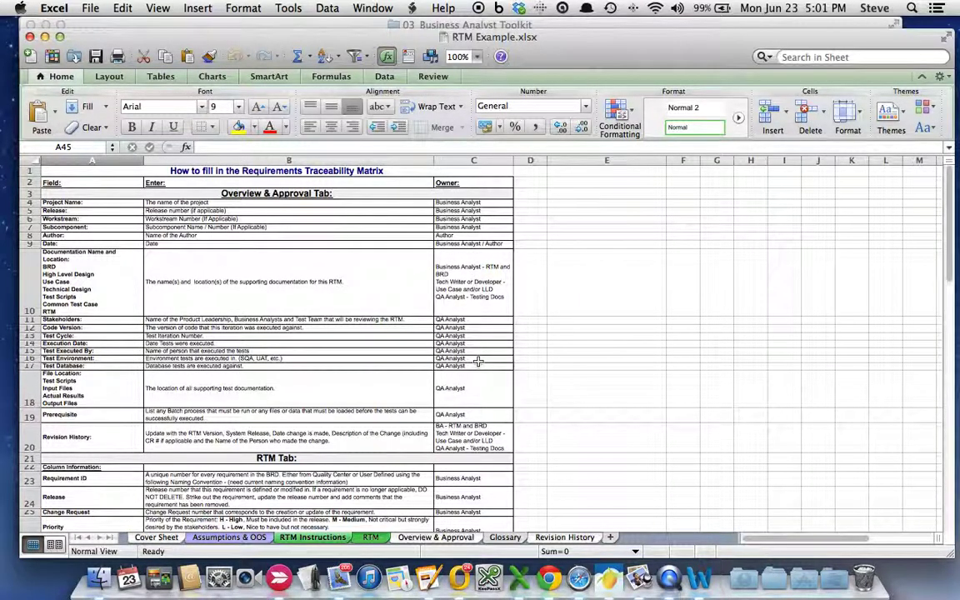
{"action": "scroll", "coordinate": [478, 360], "scroll_direction": "down", "scroll_amount": 5}
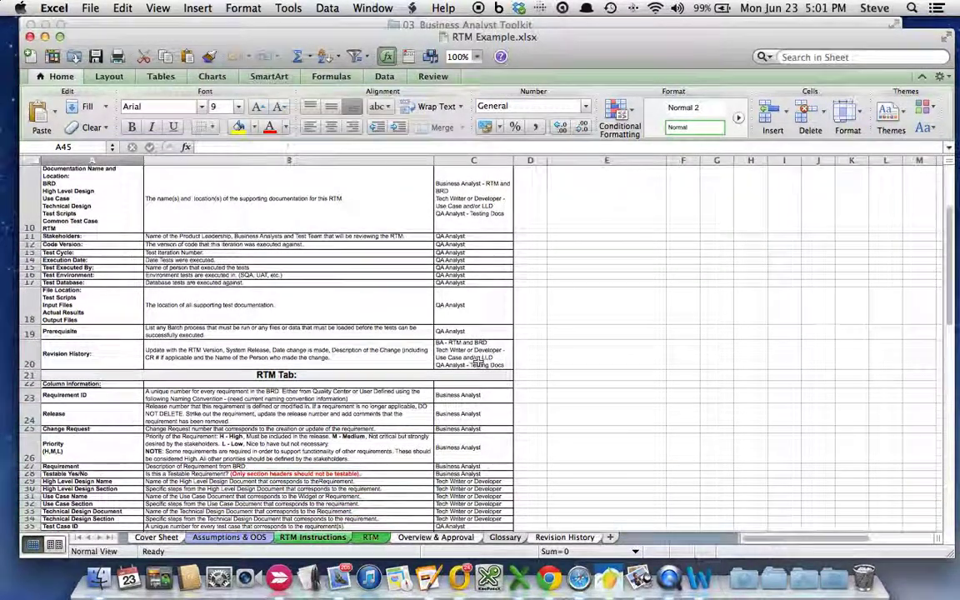
{"action": "scroll", "coordinate": [478, 360], "scroll_direction": "down", "scroll_amount": 3}
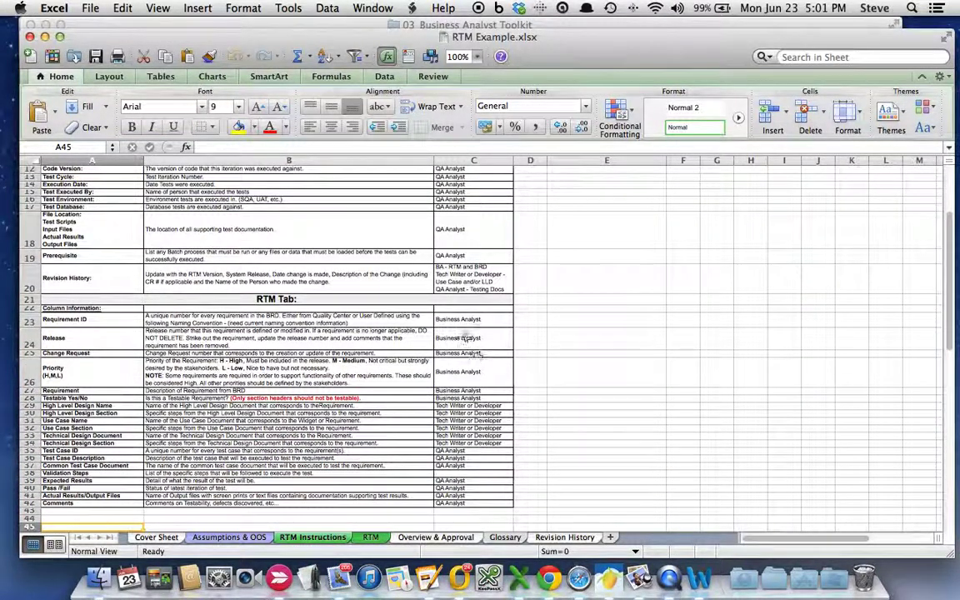
{"action": "left_click", "coordinate": [441, 320]}
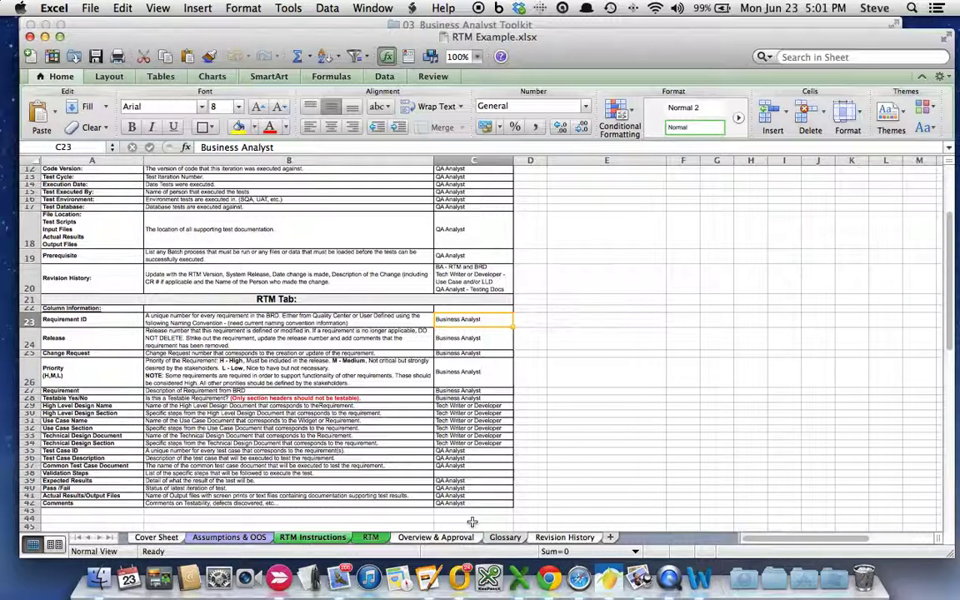
{"action": "left_click", "coordinate": [370, 536]}
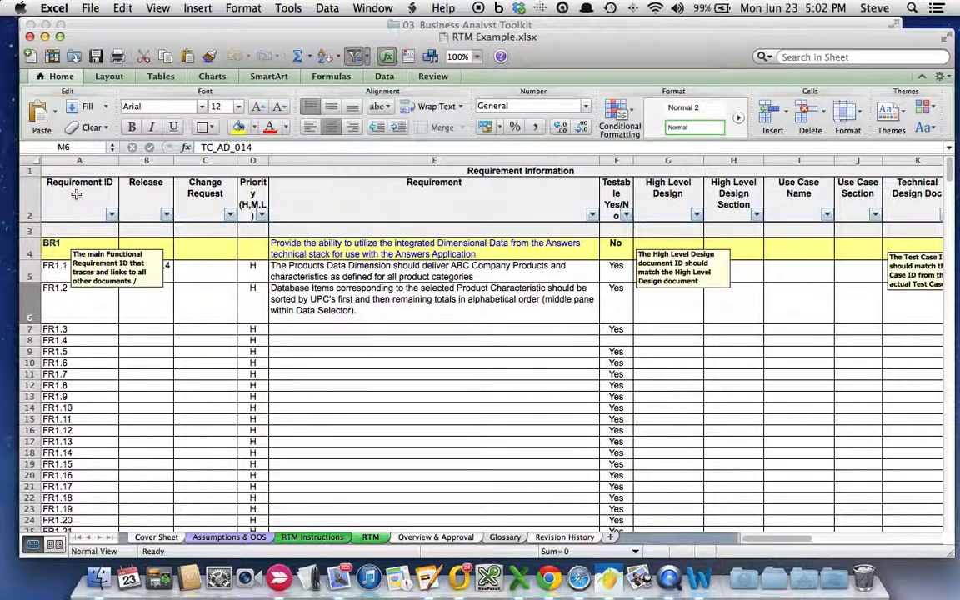
- Drag FR1.1's Requirement ID comment down over rows 6–9 so Release 1.4 shows
{"action": "left_click", "coordinate": [76, 194]}
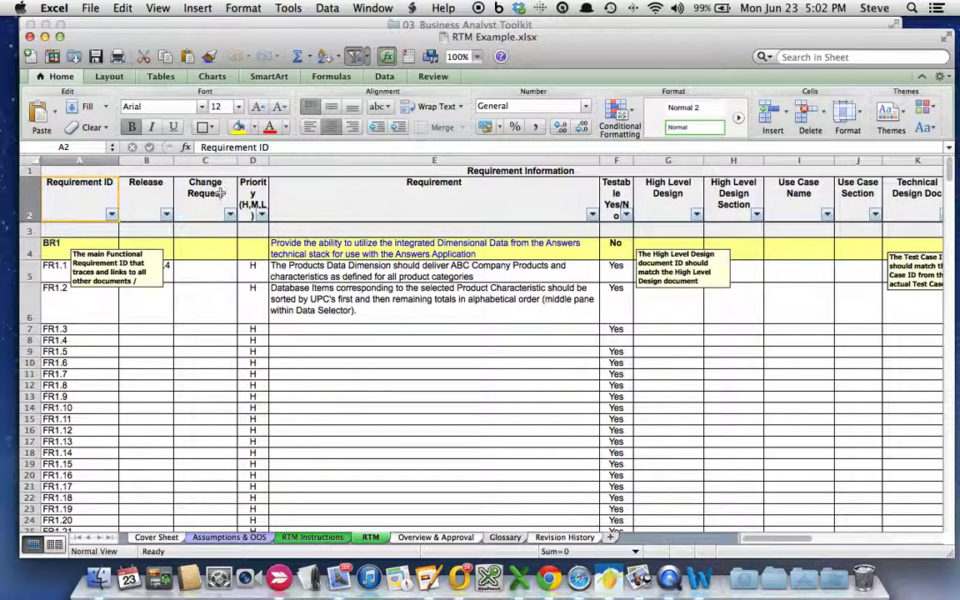
{"action": "left_click", "coordinate": [139, 185]}
{"action": "left_click", "coordinate": [133, 250]}
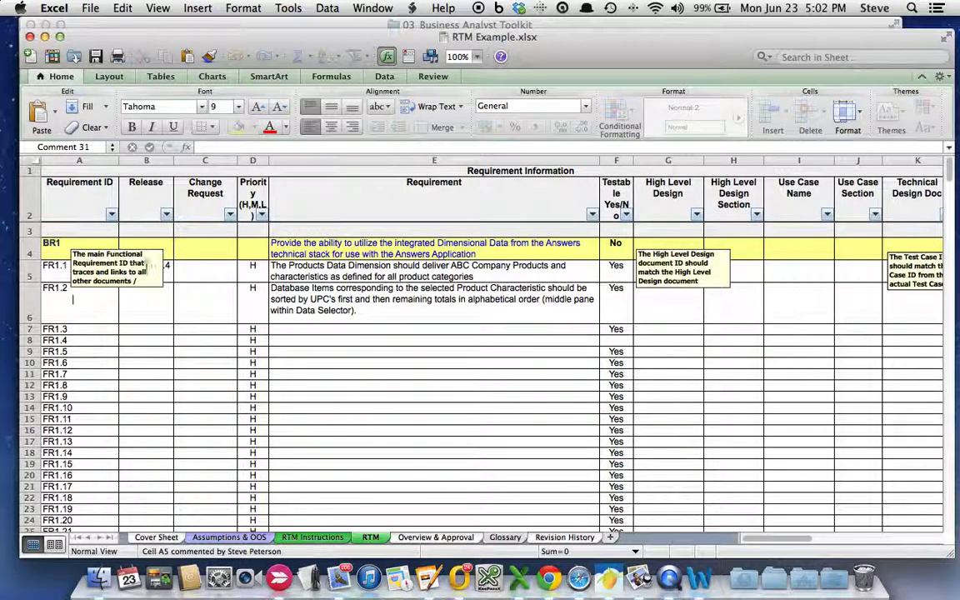
{"action": "left_click_drag", "start_coordinate": [146, 288], "coordinate": [175, 343]}
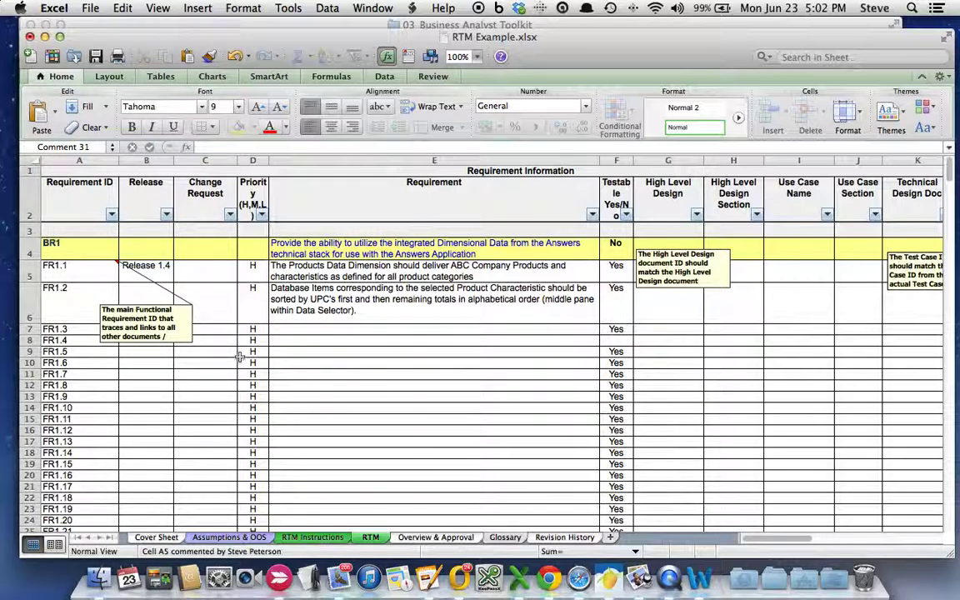
{"action": "left_click", "coordinate": [220, 273]}
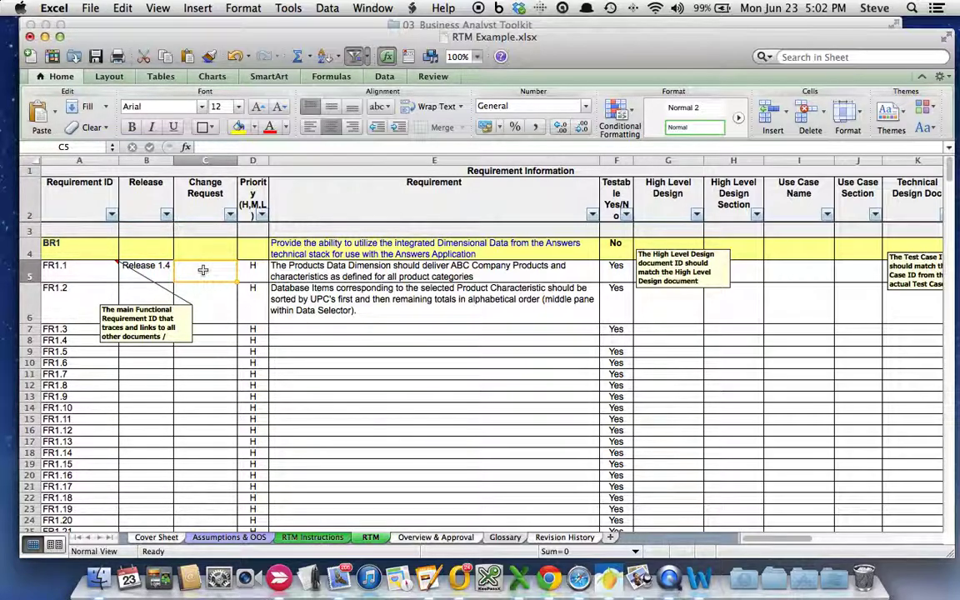
{"action": "left_click", "coordinate": [253, 266]}
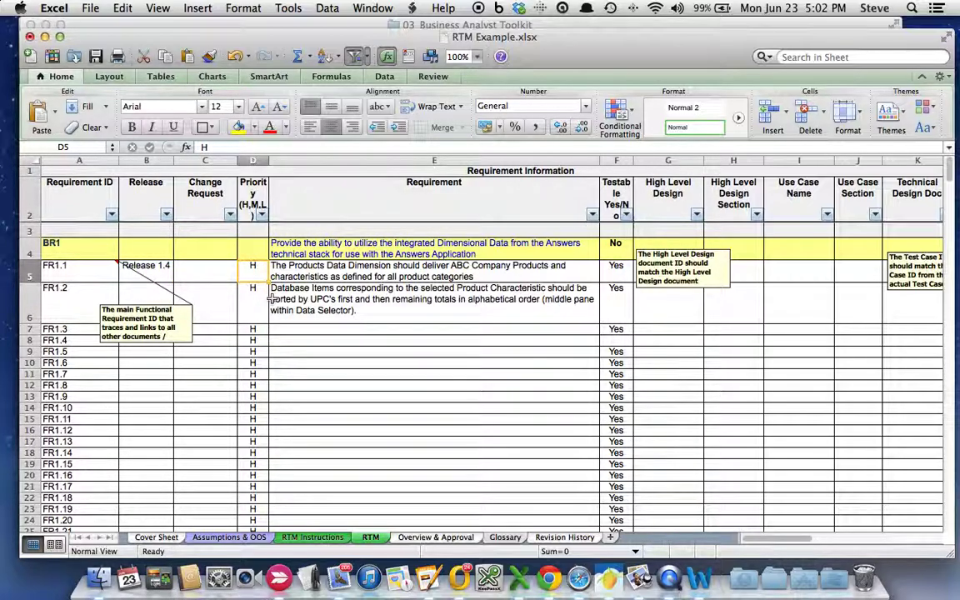
{"action": "left_click", "coordinate": [263, 304]}
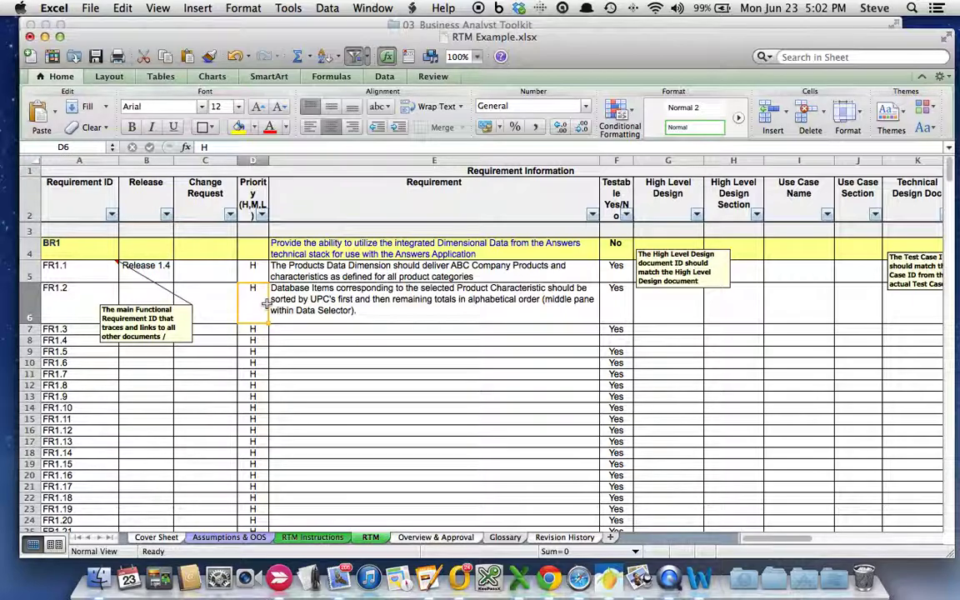
{"action": "left_click", "coordinate": [261, 214]}
{"action": "left_click", "coordinate": [445, 267]}
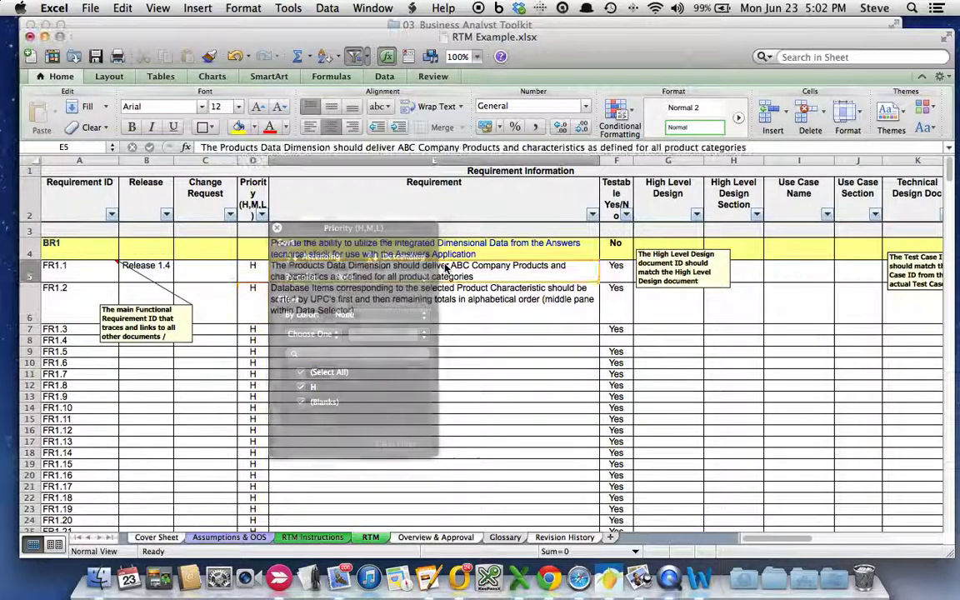
{"action": "left_click", "coordinate": [384, 250]}
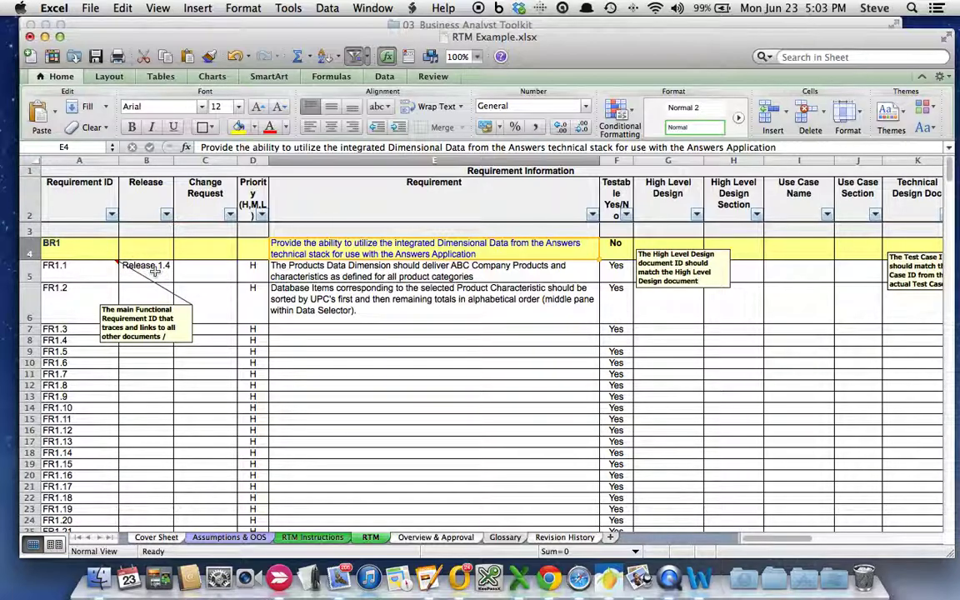
{"action": "left_click", "coordinate": [53, 247]}
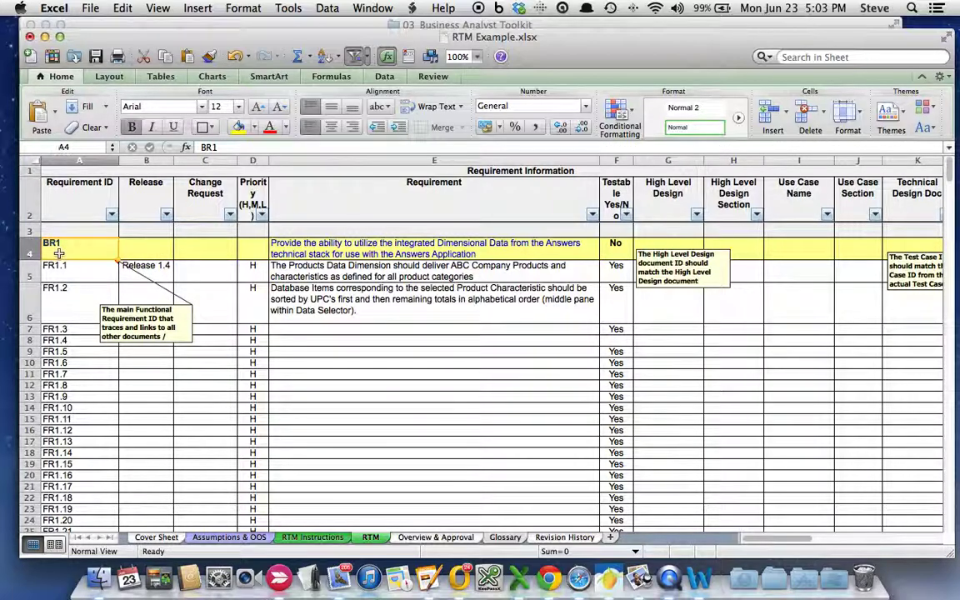
{"action": "left_click", "coordinate": [80, 276]}
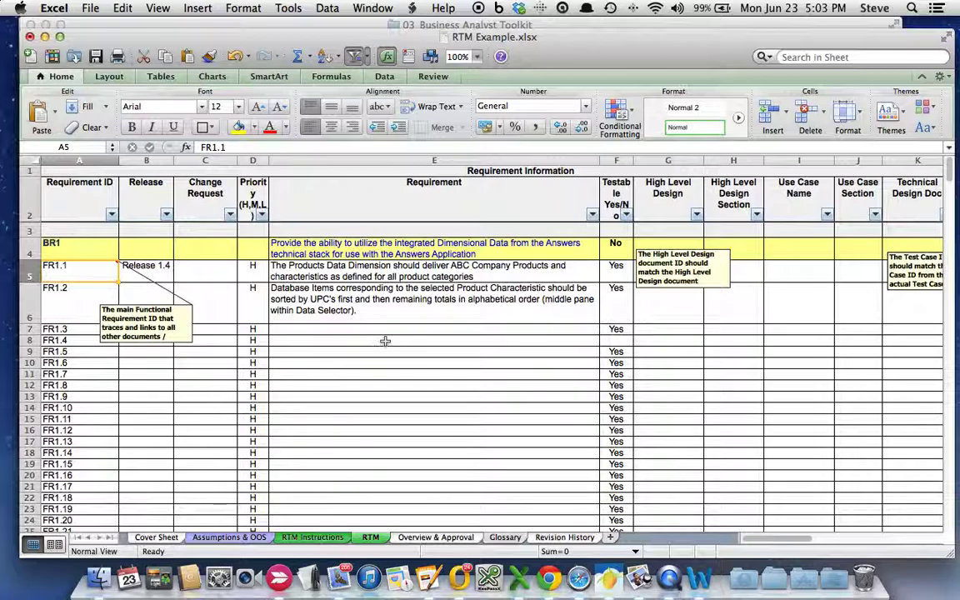
{"action": "left_click", "coordinate": [367, 247]}
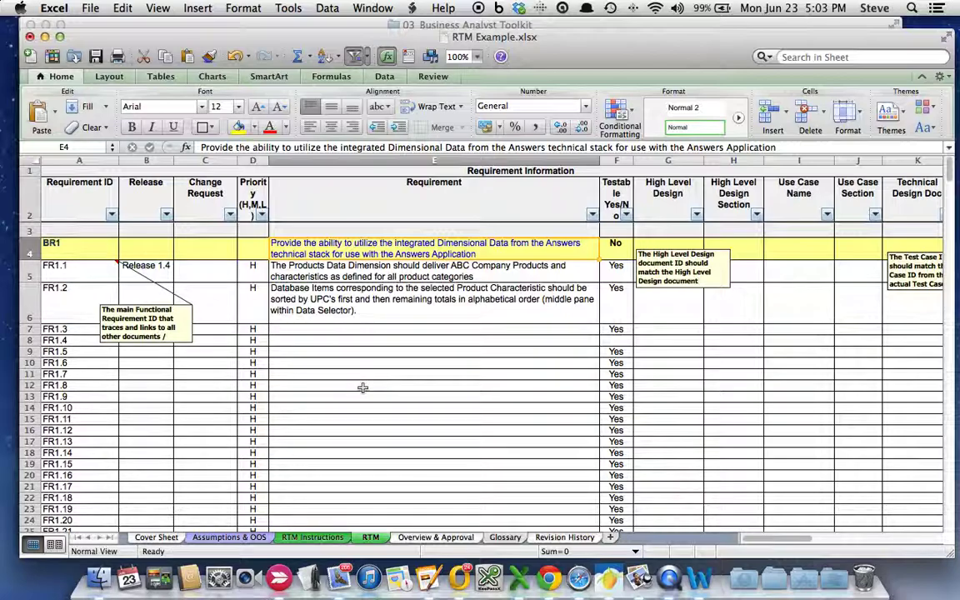
{"action": "left_click", "coordinate": [68, 246]}
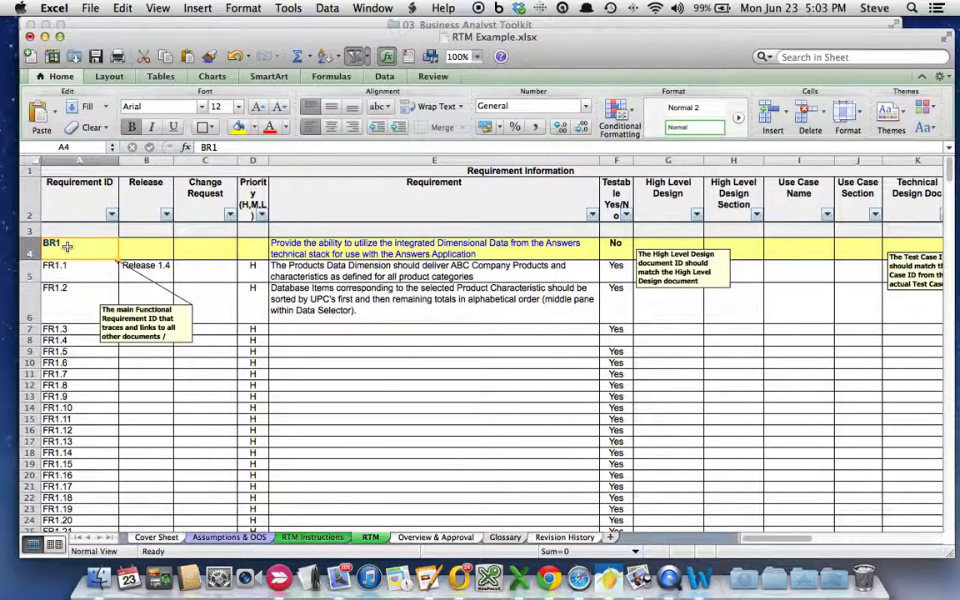
{"action": "left_click", "coordinate": [84, 274]}
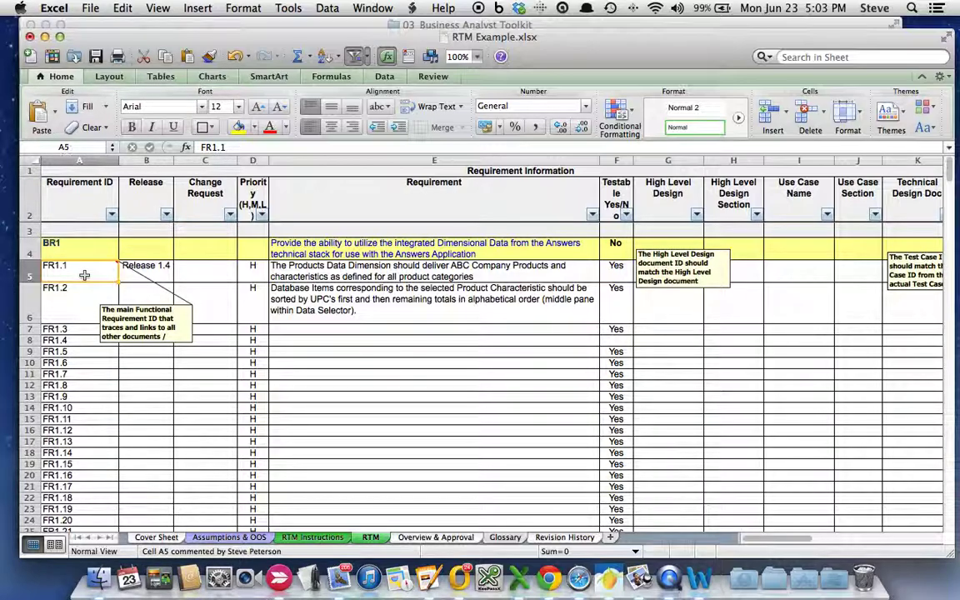
{"action": "left_click", "coordinate": [74, 300]}
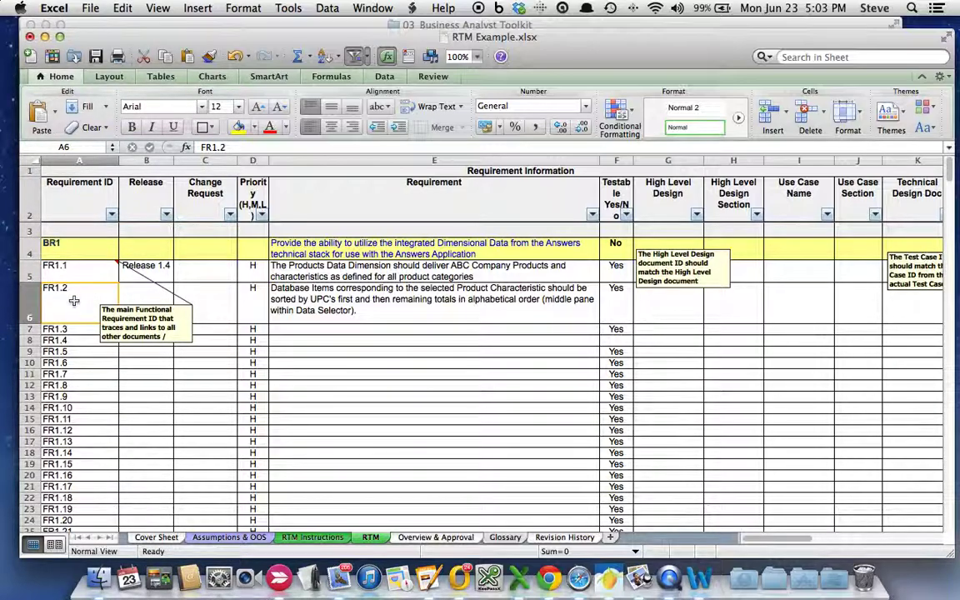
- Move down the sheet to the BR2 section and select its requirement cells
{"action": "key", "text": "Return"}
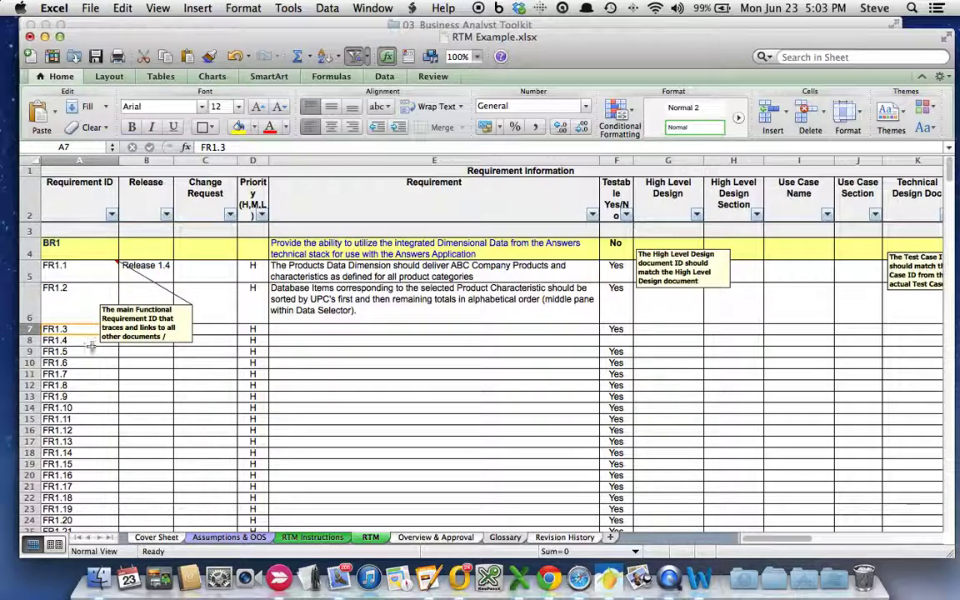
{"action": "scroll", "coordinate": [376, 409], "scroll_direction": "down", "scroll_amount": 10}
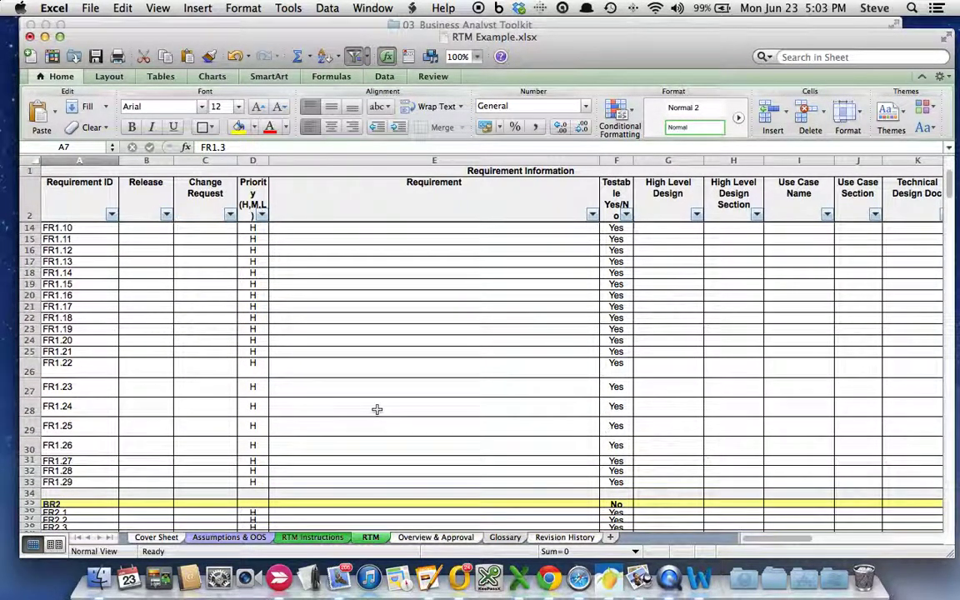
{"action": "left_click", "coordinate": [359, 459]}
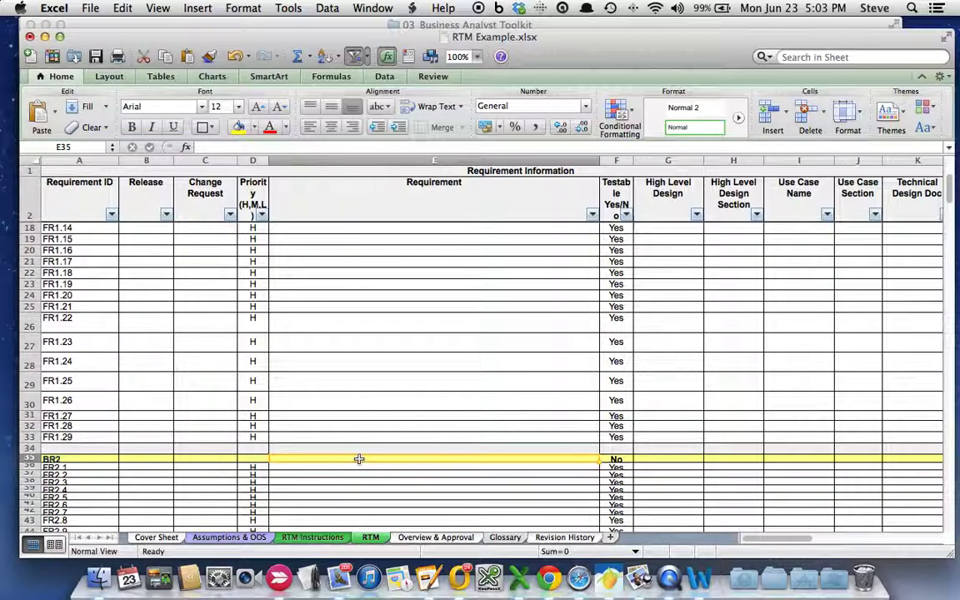
{"action": "left_click", "coordinate": [358, 477]}
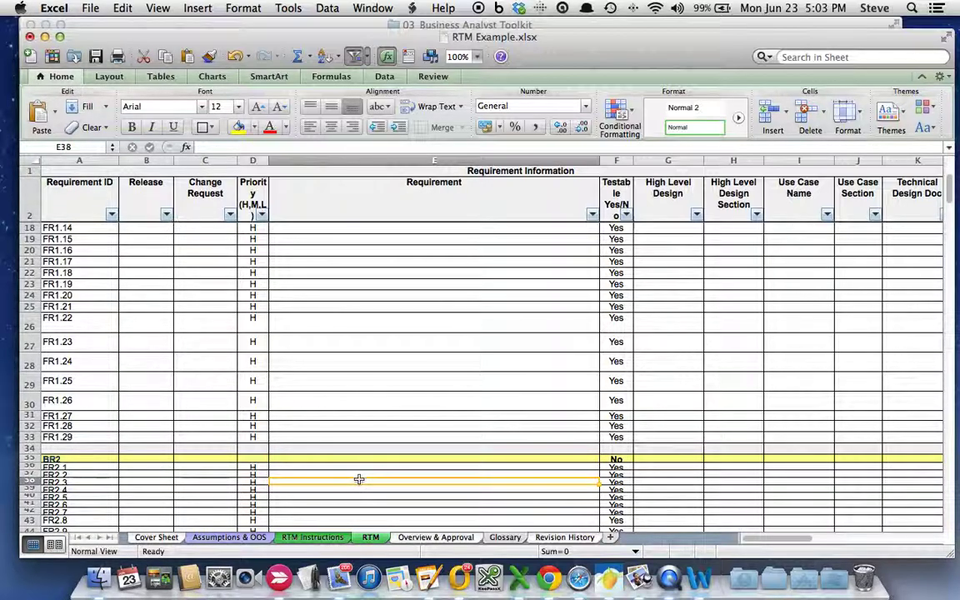
{"action": "scroll", "coordinate": [358, 478], "scroll_direction": "down", "scroll_amount": 3}
- Drag rows 36 and 37 taller for FR2.1 and FR2.2, then scroll back up
{"action": "left_click_drag", "start_coordinate": [37, 437], "coordinate": [32, 464]}
{"action": "left_click", "coordinate": [71, 452]}
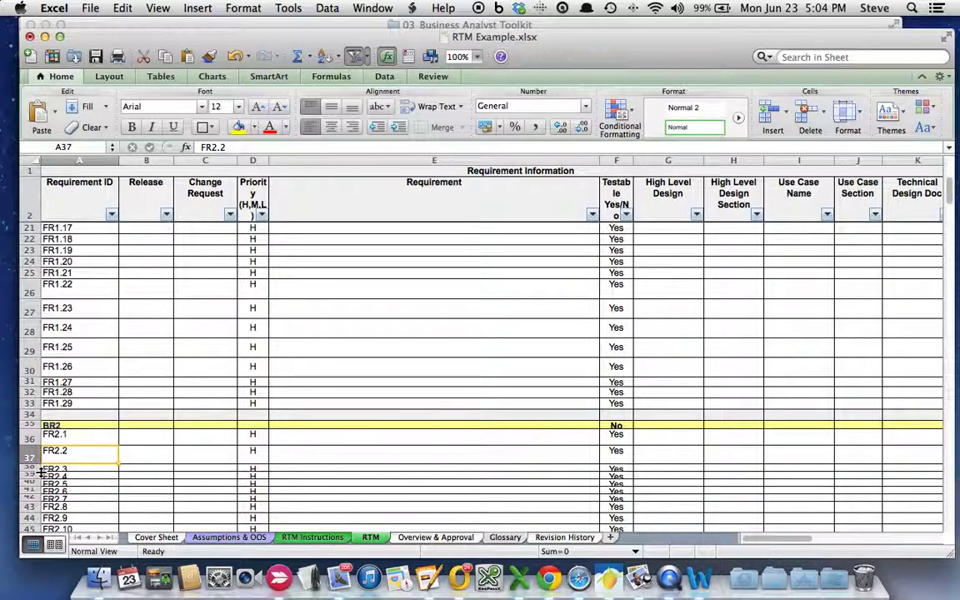
{"action": "left_click_drag", "start_coordinate": [40, 472], "coordinate": [40, 493]}
{"action": "scroll", "coordinate": [253, 473], "scroll_direction": "down", "scroll_amount": 3}
{"action": "scroll", "coordinate": [252, 473], "scroll_direction": "down", "scroll_amount": 3}
{"action": "scroll", "coordinate": [342, 330], "scroll_direction": "up", "scroll_amount": 12}
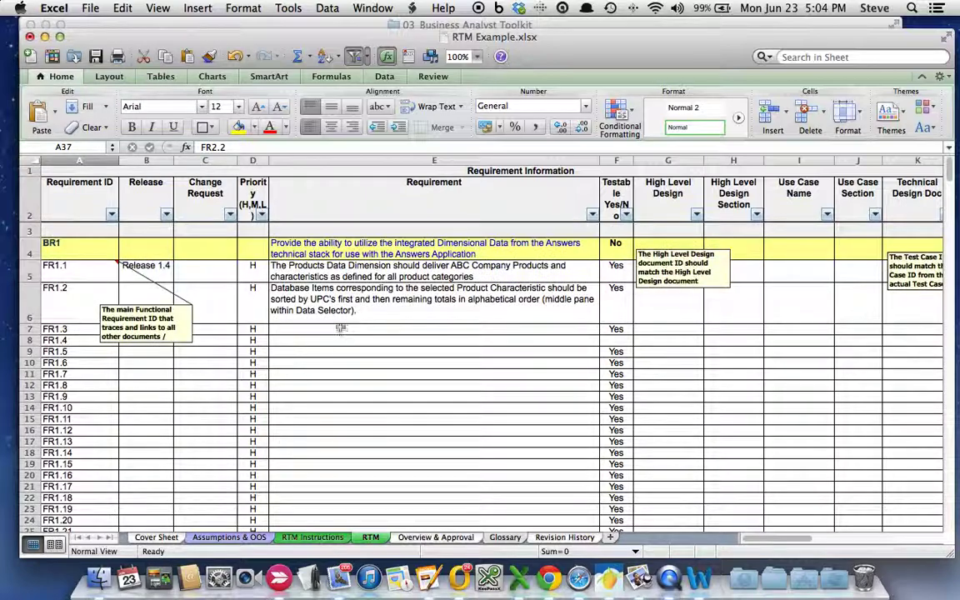
- Review the FR1.1, BR1 and FR1.2 requirement texts
{"action": "left_click", "coordinate": [281, 270]}
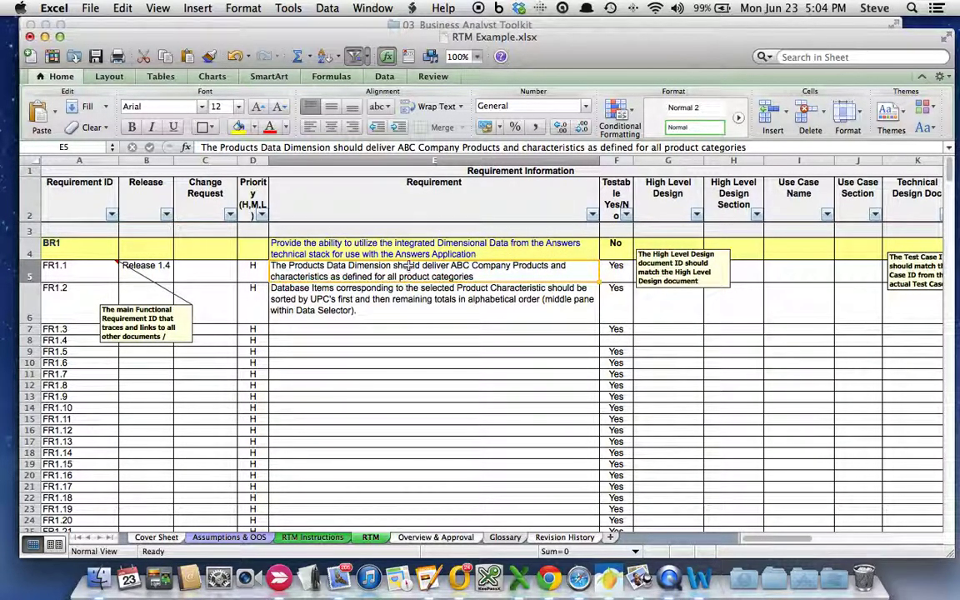
{"action": "left_click", "coordinate": [288, 246]}
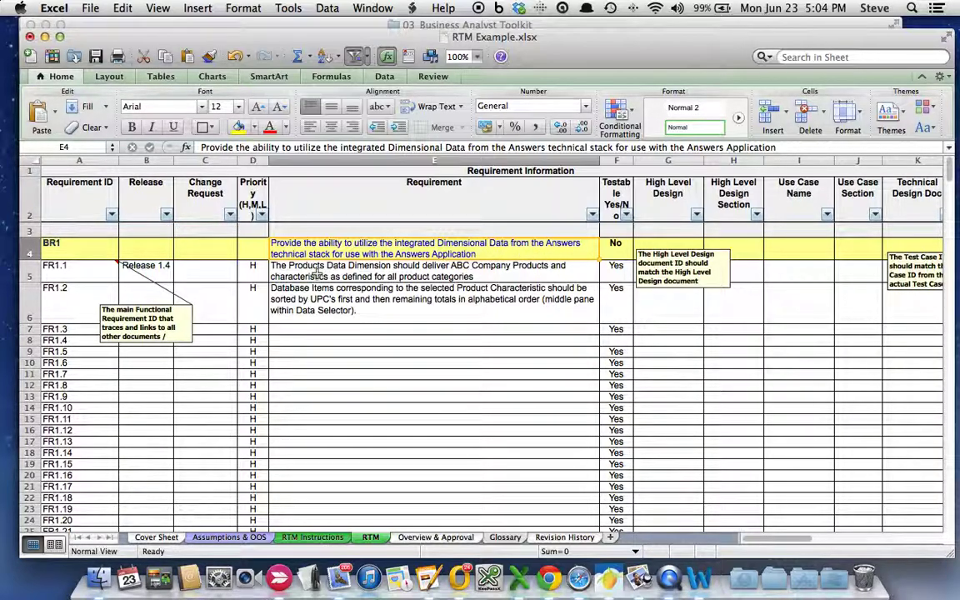
{"action": "left_click", "coordinate": [502, 272]}
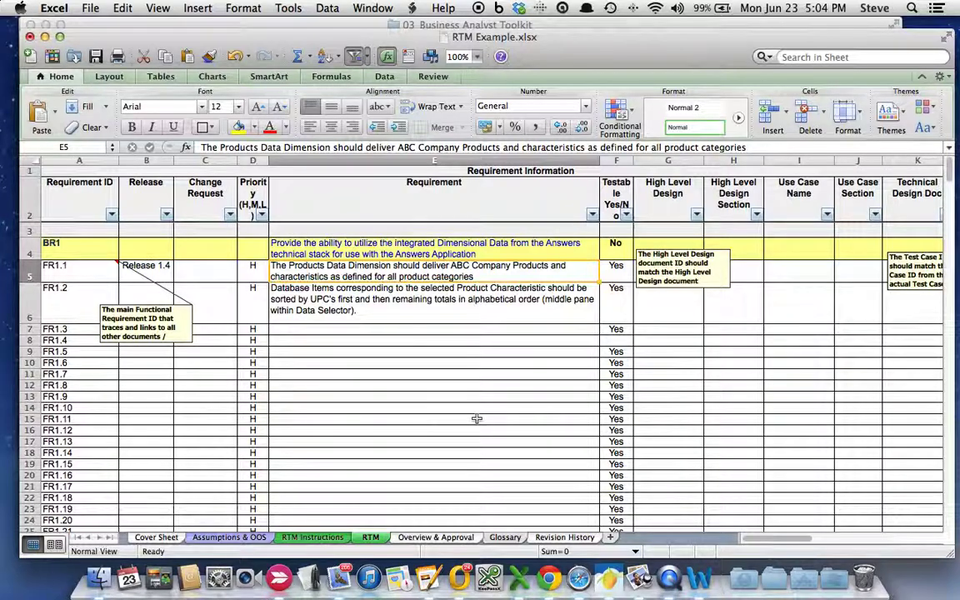
{"action": "key", "text": "Down"}
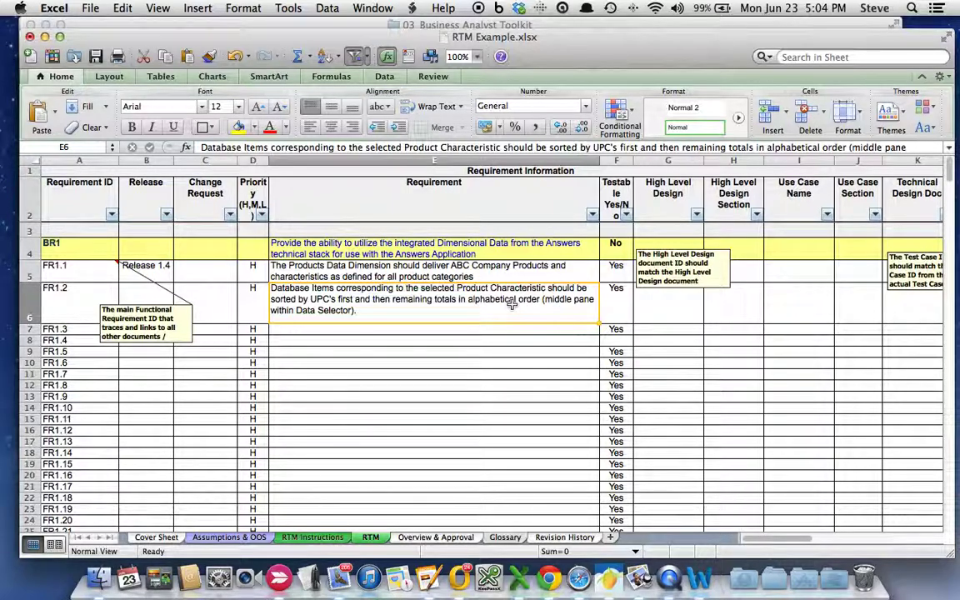
- Enter Design ID 58 in FR1.1's High Level Design cell G5
{"action": "left_click", "coordinate": [675, 283]}
{"action": "key", "text": "Escape"}
{"action": "type", "text": "Design ID 58"}
{"action": "key", "text": "Return"}
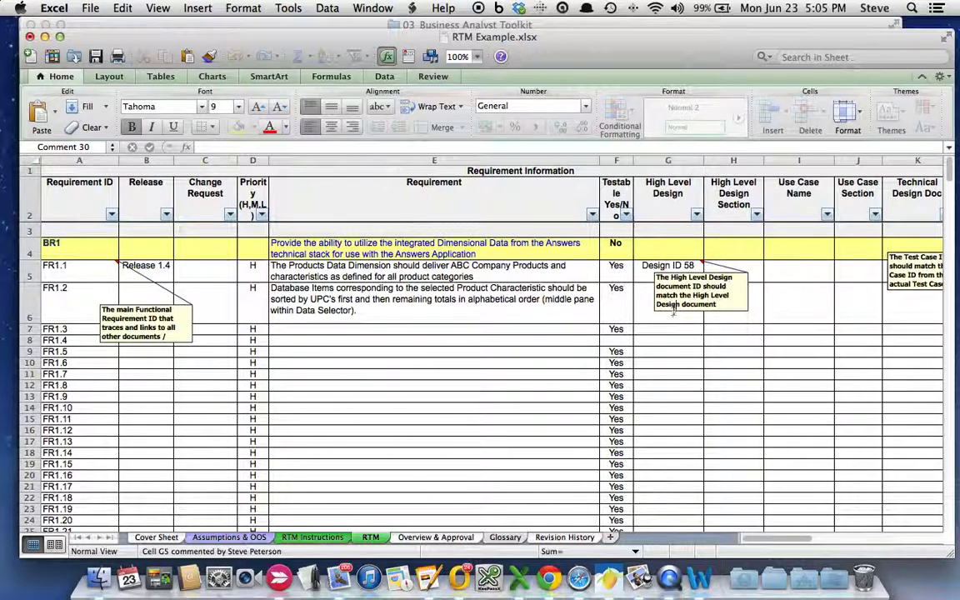
- Drag the G5 comment box down into row 6, then reselect the Design ID 58 cell
{"action": "left_click_drag", "start_coordinate": [656, 310], "coordinate": [642, 337]}
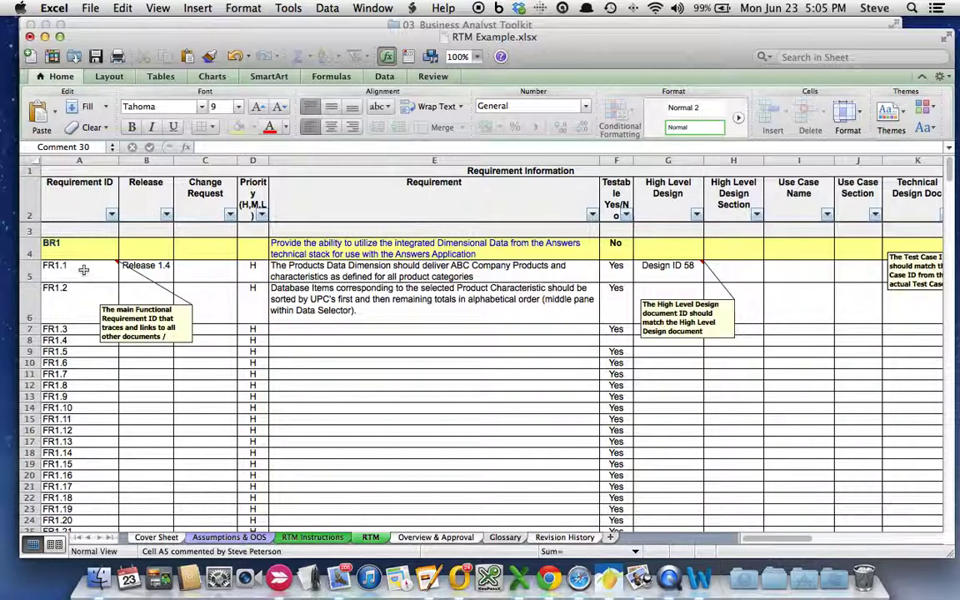
{"action": "left_click", "coordinate": [656, 269]}
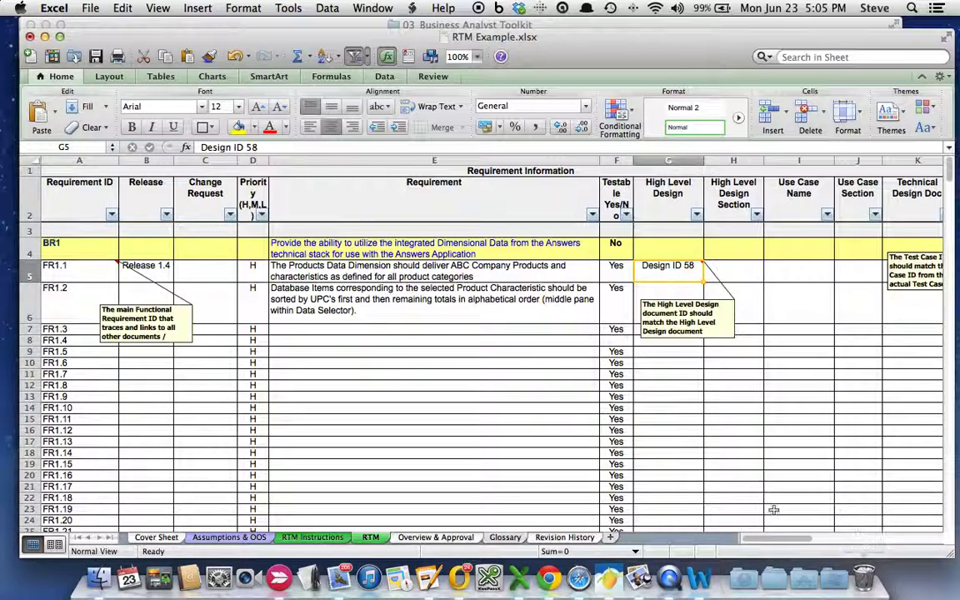
- Scroll right past FR1.2's empty Use Case and Technical Design Doc cells to test case TC_AD_014
{"action": "mouse_move", "coordinate": [787, 540]}
{"action": "left_mouse_down"}
{"action": "mouse_move", "coordinate": [834, 543]}
{"action": "mouse_move", "coordinate": [791, 542]}
{"action": "left_mouse_up"}
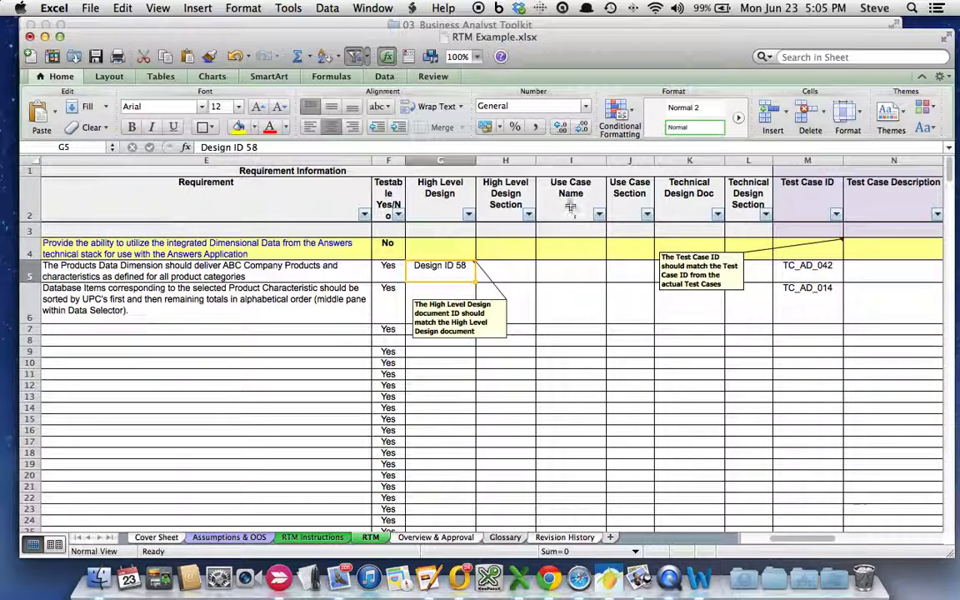
{"action": "left_click", "coordinate": [628, 188]}
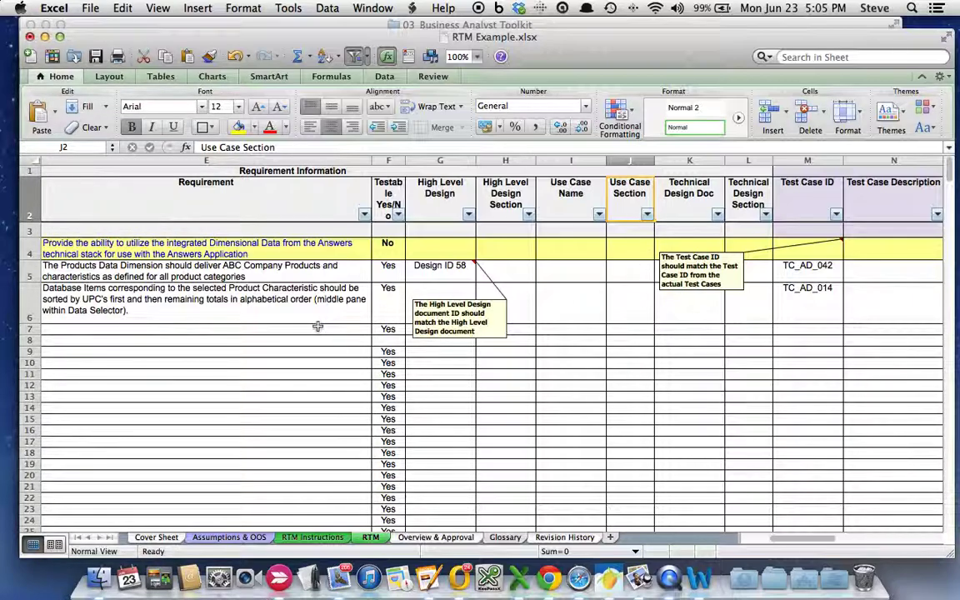
{"action": "left_click", "coordinate": [581, 297]}
{"action": "left_click", "coordinate": [629, 296]}
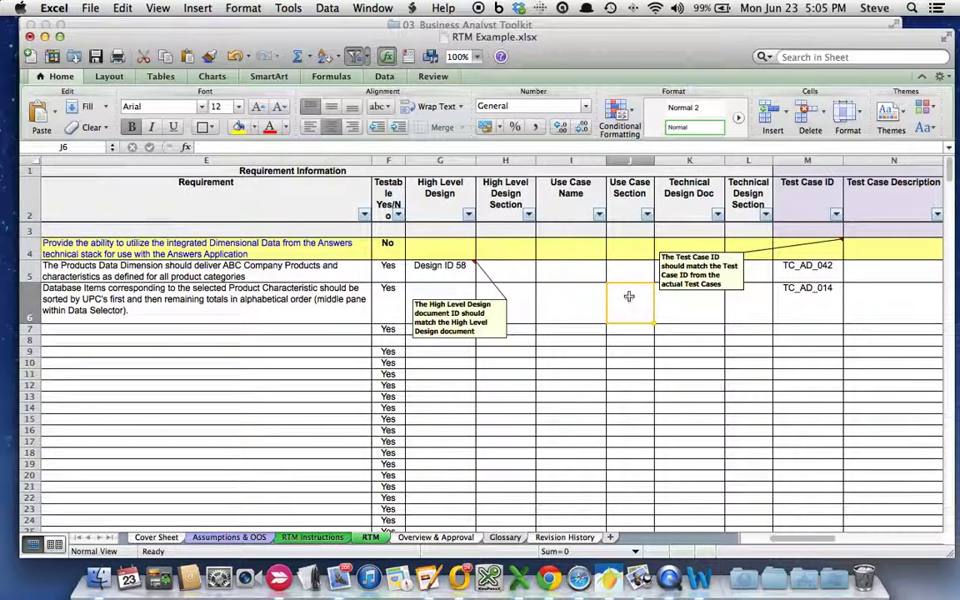
{"action": "left_click", "coordinate": [684, 311]}
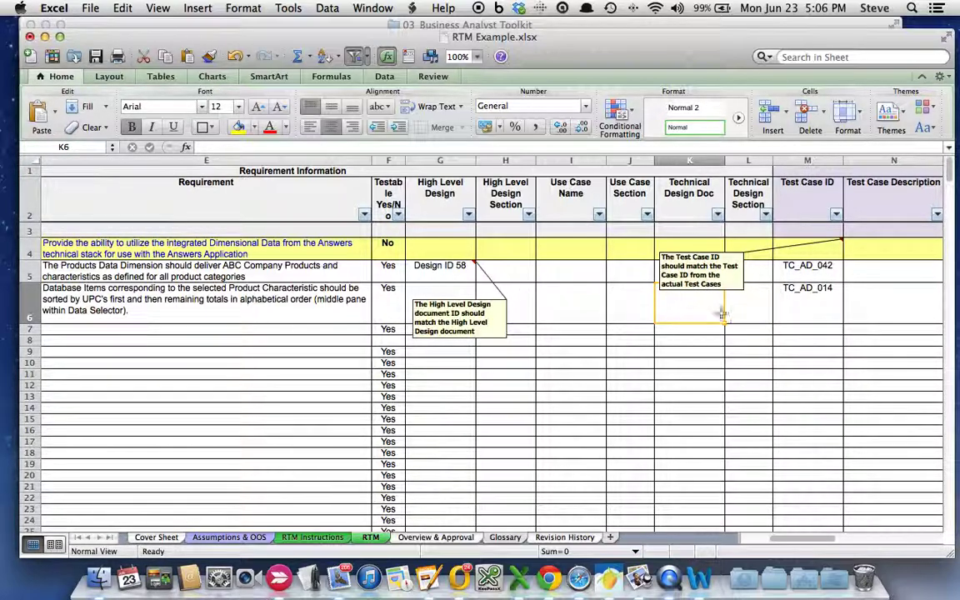
{"action": "left_click", "coordinate": [791, 290]}
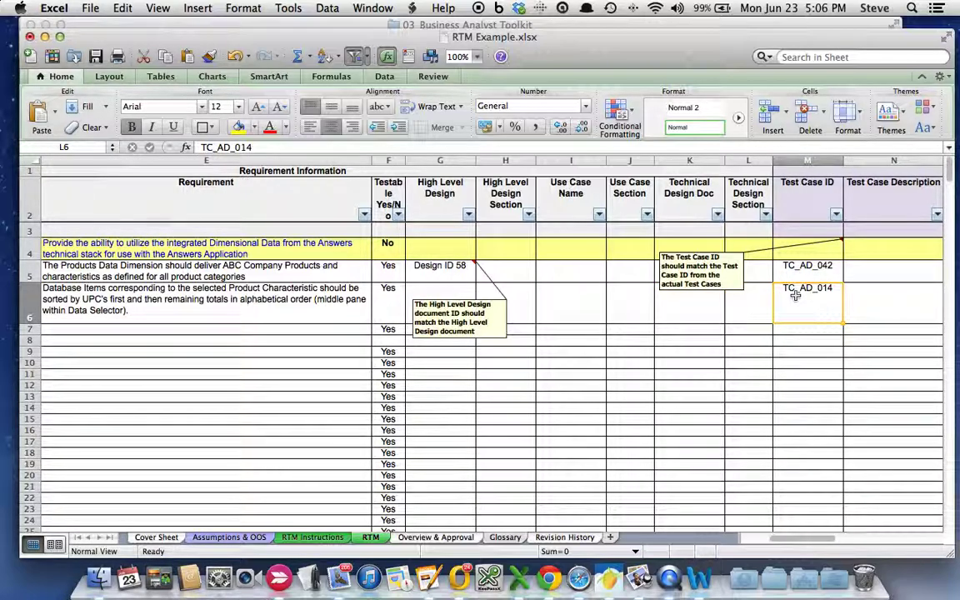
{"action": "left_click_drag", "start_coordinate": [812, 538], "coordinate": [832, 541]}
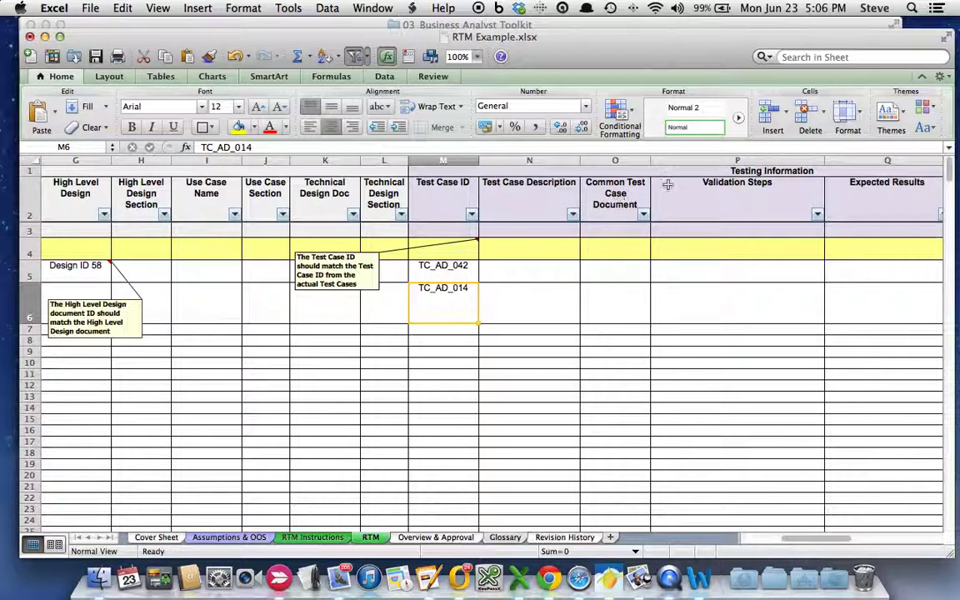
- Check the Validation Steps and Expected Results headers, scroll to Comments, then back to column A
{"action": "left_click", "coordinate": [738, 206]}
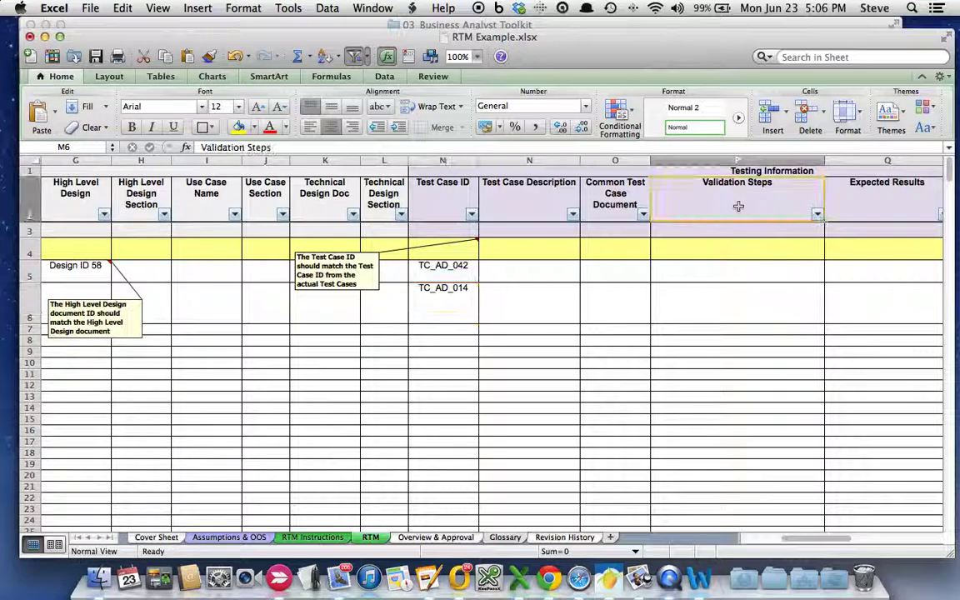
{"action": "left_click", "coordinate": [886, 201]}
{"action": "left_click_drag", "start_coordinate": [836, 542], "coordinate": [847, 540]}
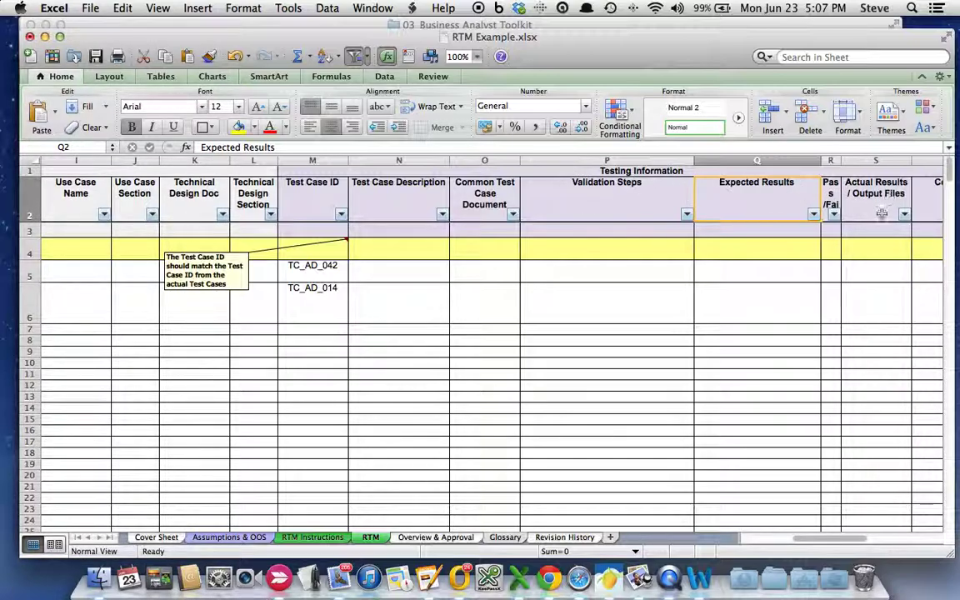
{"action": "left_click_drag", "start_coordinate": [840, 539], "coordinate": [844, 540]}
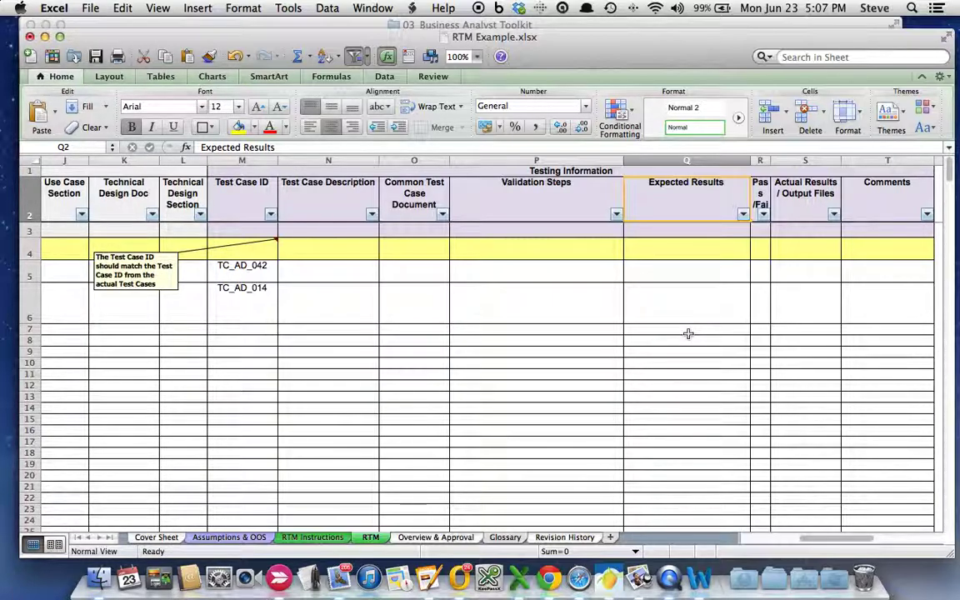
{"action": "left_click_drag", "start_coordinate": [831, 537], "coordinate": [787, 541]}
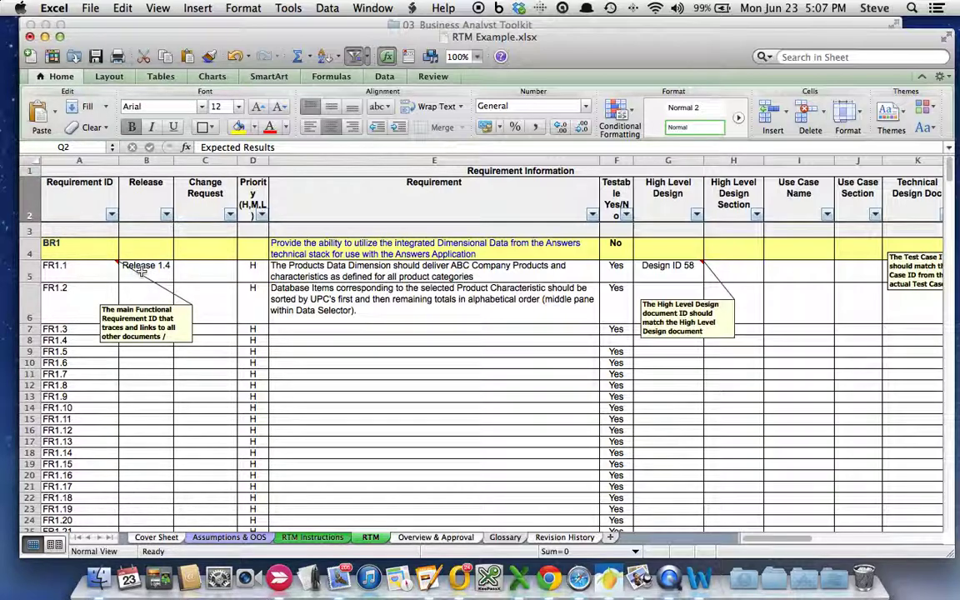
- Follow FR1.1 across Change Request, Requirement, Design ID 58 and Use Case Name to TC_AD_042
{"action": "left_click", "coordinate": [212, 271]}
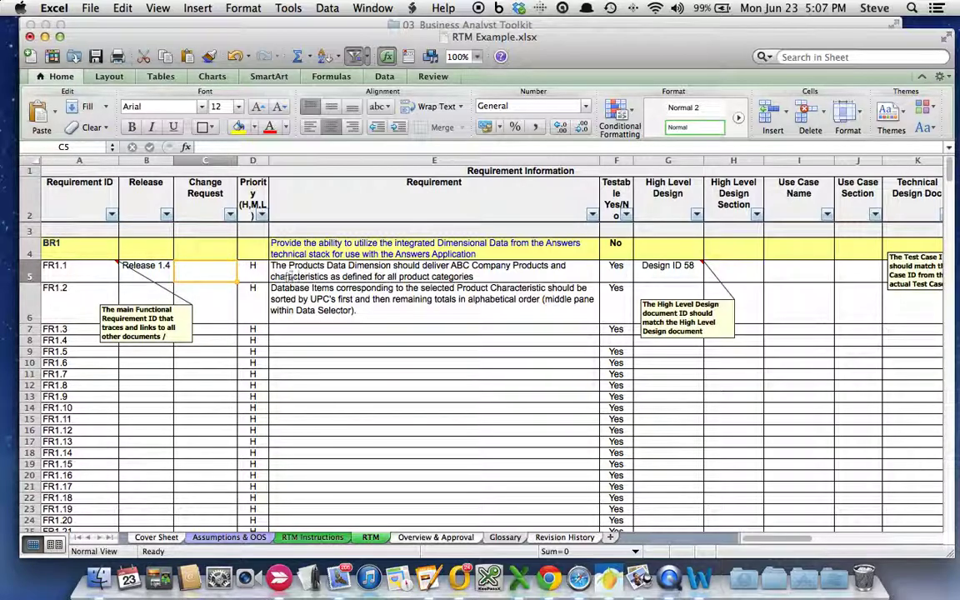
{"action": "left_click", "coordinate": [424, 266]}
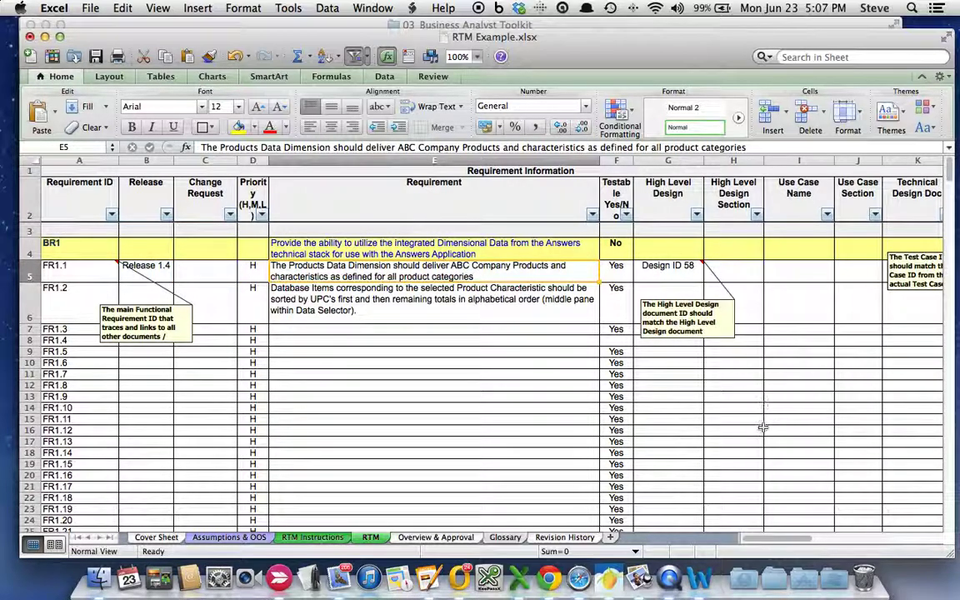
{"action": "left_click_drag", "start_coordinate": [779, 540], "coordinate": [802, 543]}
{"action": "left_click", "coordinate": [433, 269]}
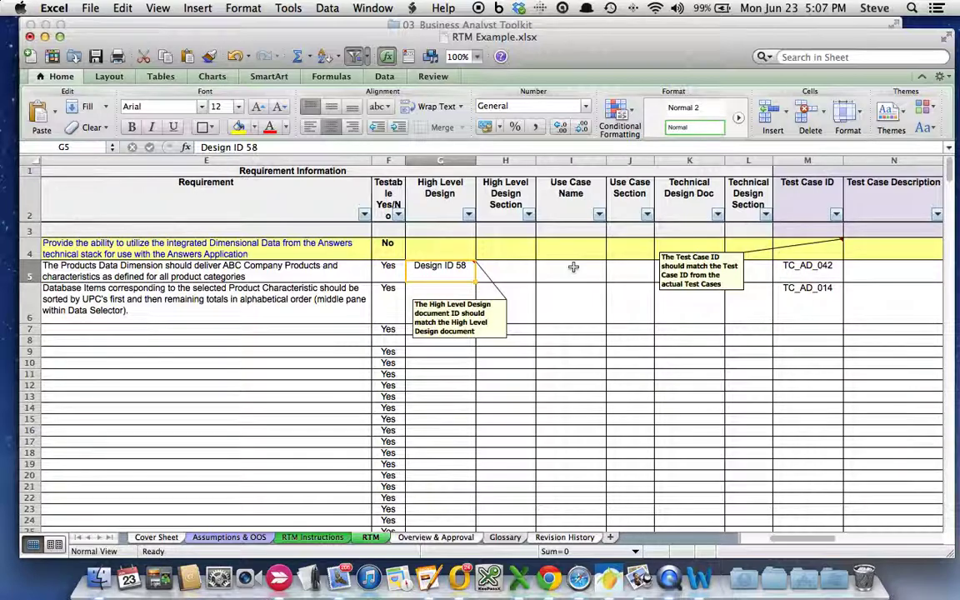
{"action": "left_click", "coordinate": [573, 266]}
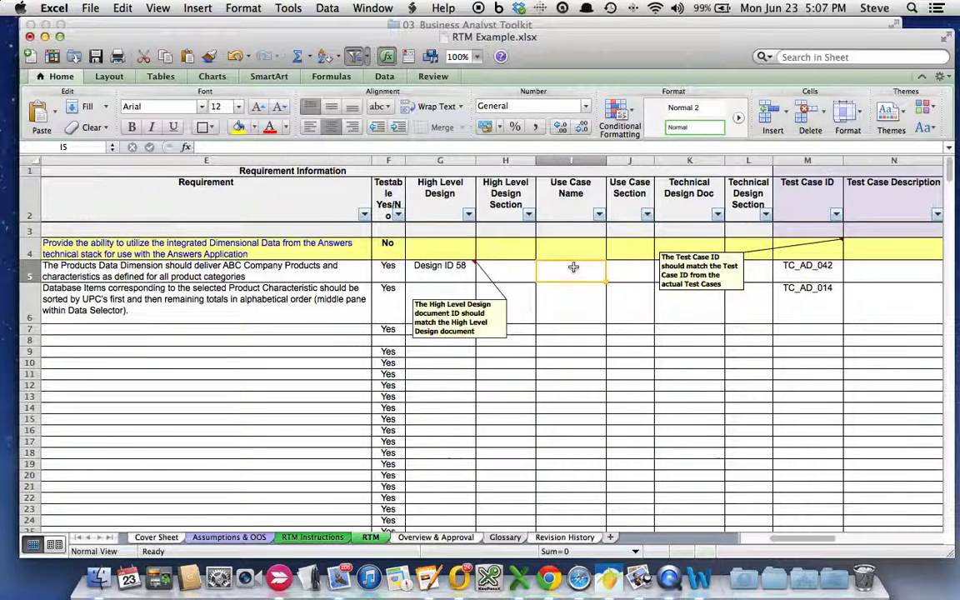
{"action": "left_click", "coordinate": [804, 267]}
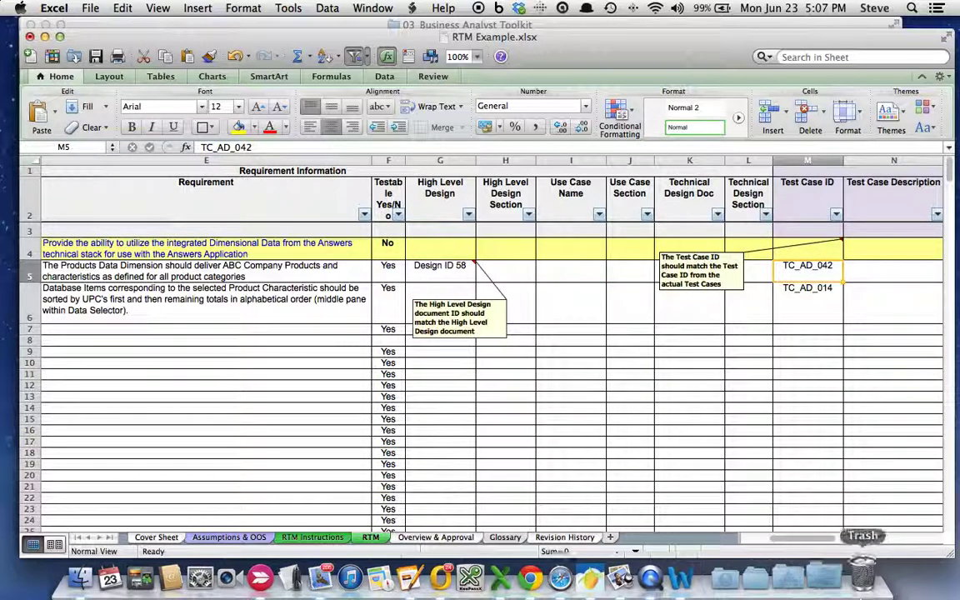
{"action": "left_click_drag", "start_coordinate": [791, 538], "coordinate": [825, 540]}
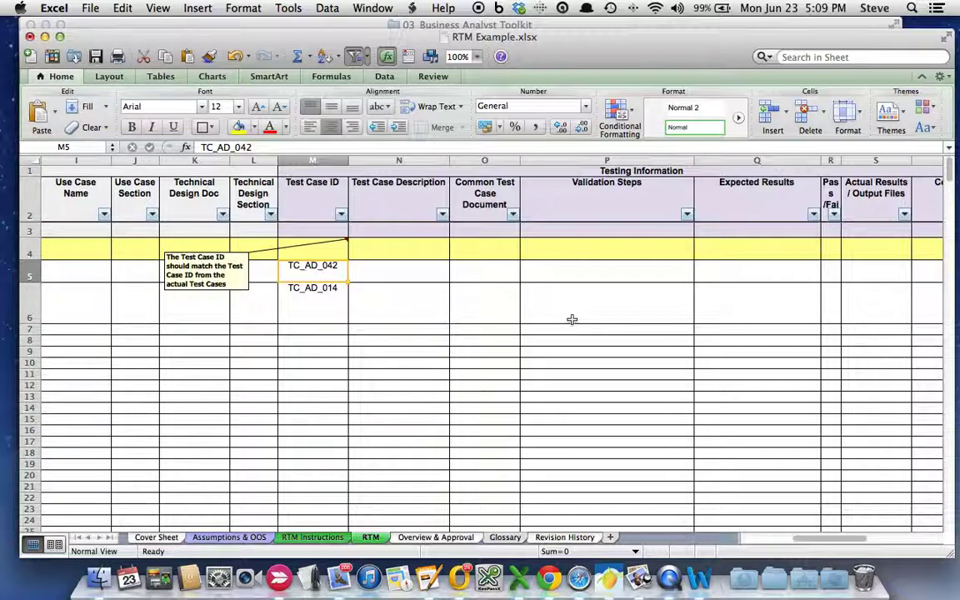
- Scroll left back to column A to show FR1.1's Requirement ID and Requirement text
{"action": "scroll", "coordinate": [481, 318], "scroll_direction": "left", "scroll_amount": 10}
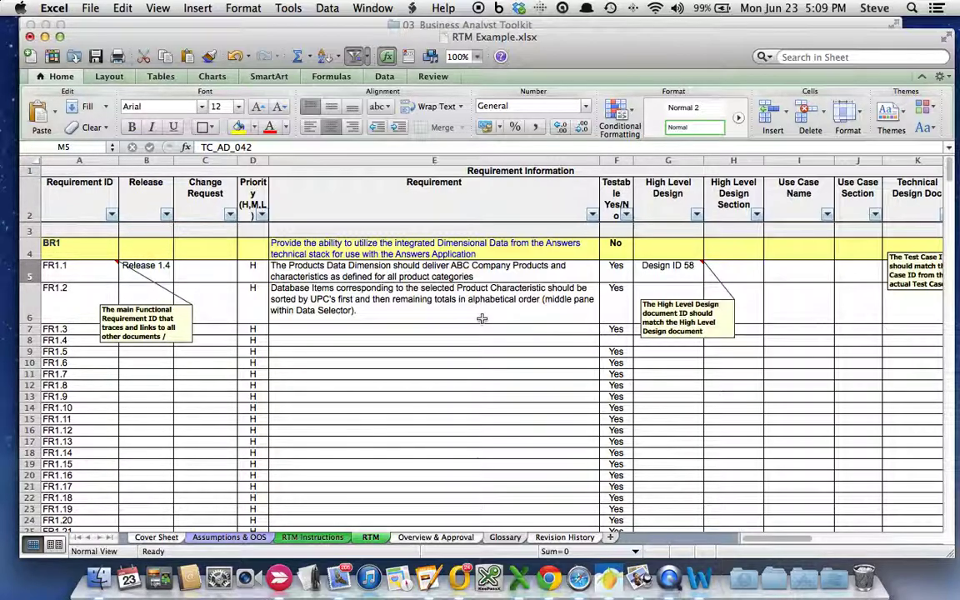
{"action": "scroll", "coordinate": [482, 318], "scroll_direction": "down", "scroll_amount": 2}
{"action": "scroll", "coordinate": [482, 318], "scroll_direction": "up", "scroll_amount": 2}
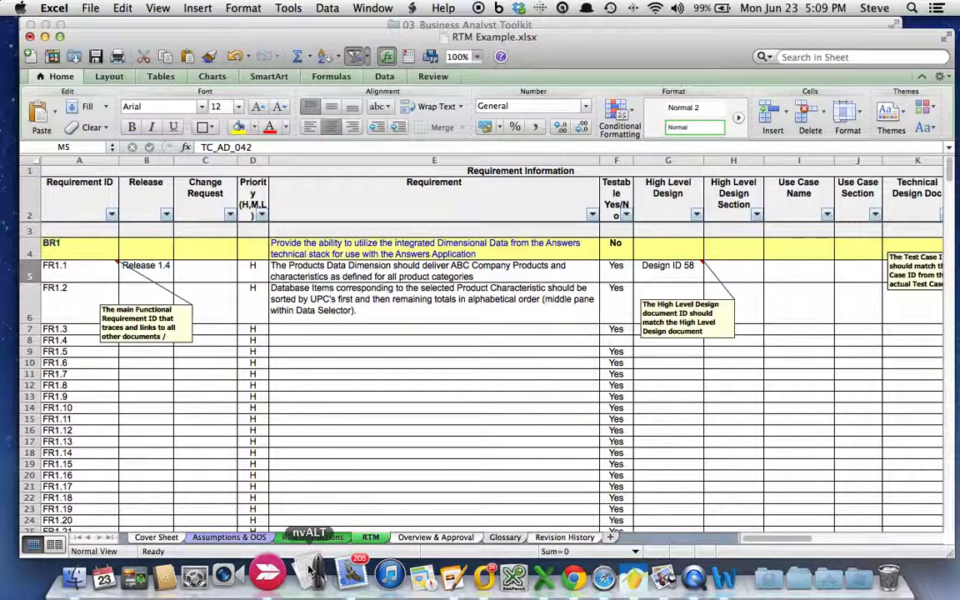
- Select cell E14, the empty Requirement cell for FR1.10
{"action": "left_click", "coordinate": [338, 406]}
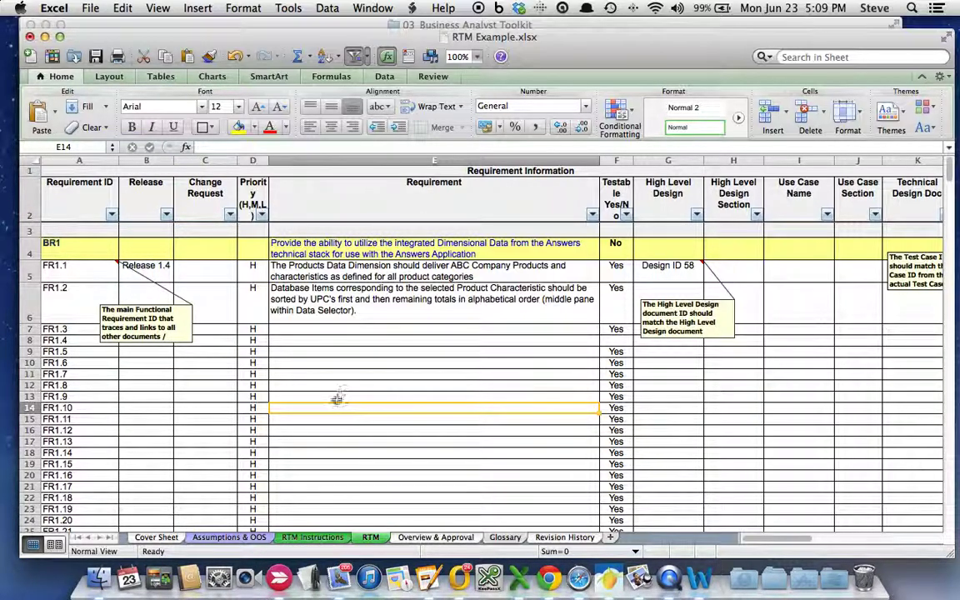
- Enter an e-mail address into cell E14 (FR1.10 Requirement) and make it bold
{"action": "double_click", "coordinate": [345, 408]}
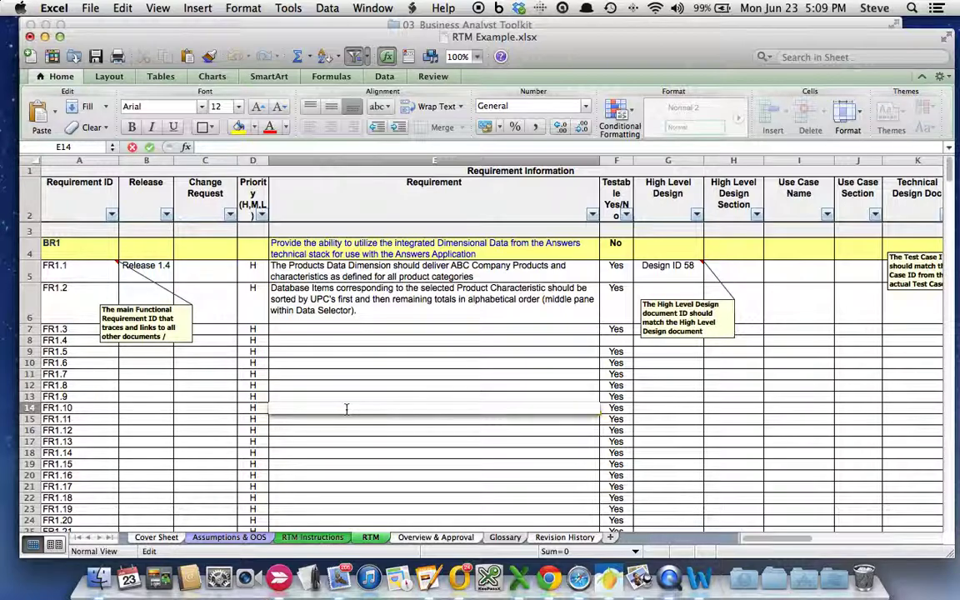
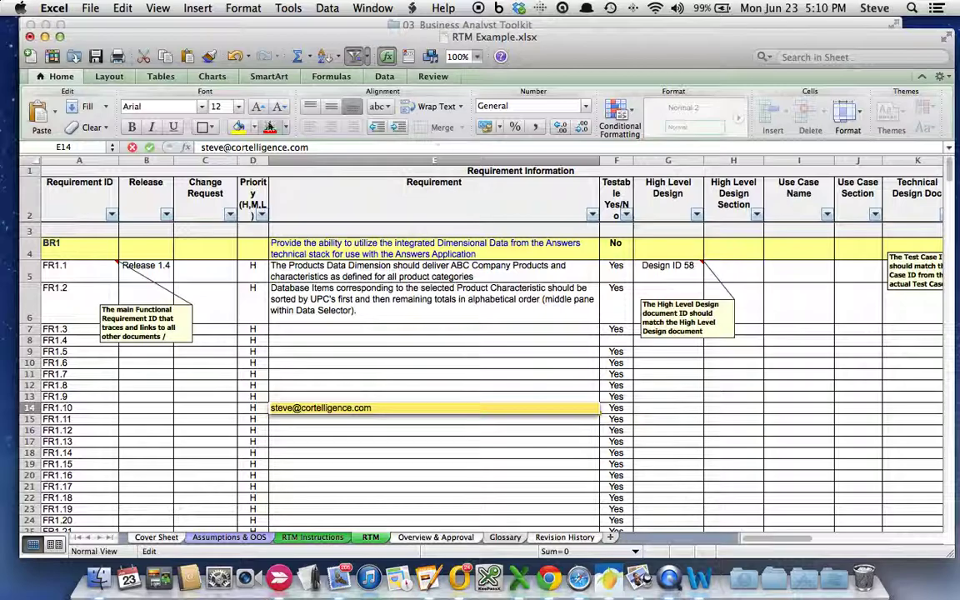
{"action": "left_click", "coordinate": [131, 128]}
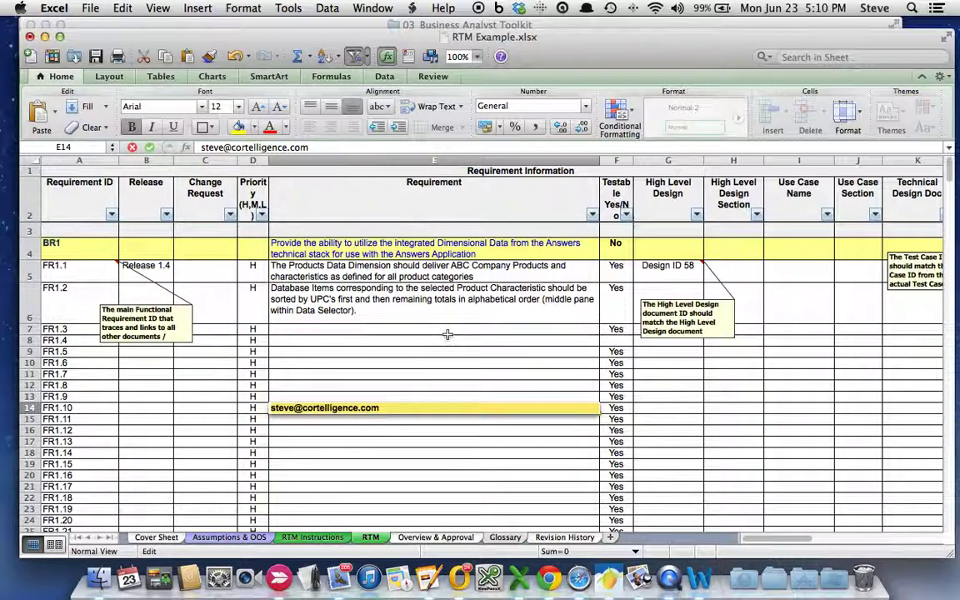